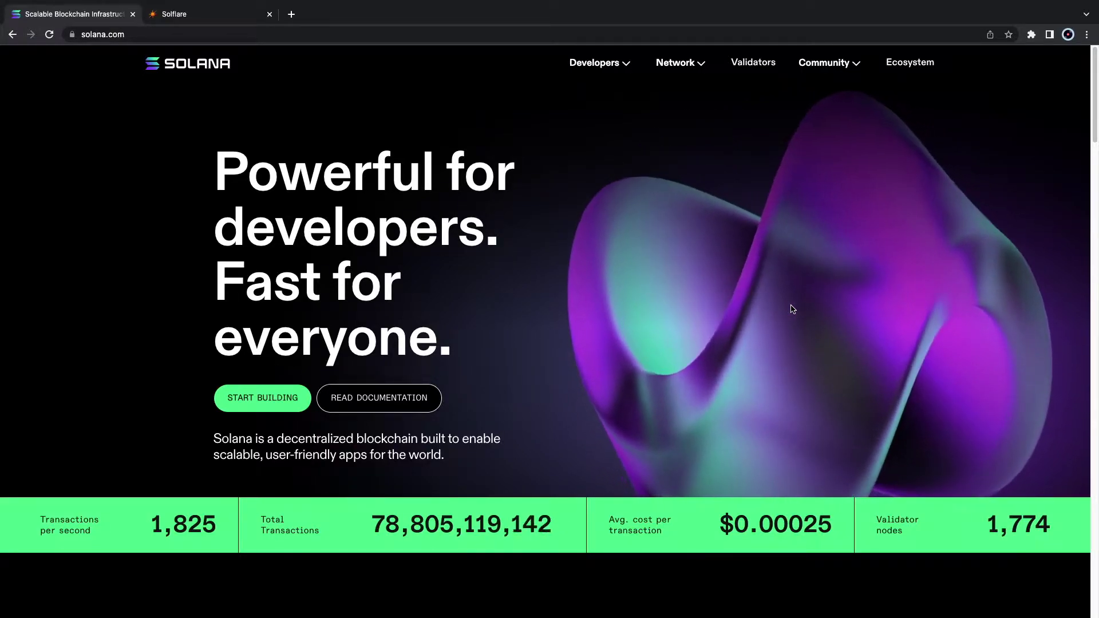
Step: Go from Solana.com through Solflare's download page to its Chrome Web Store listing
{"action": "left_click", "coordinate": [202, 15]}
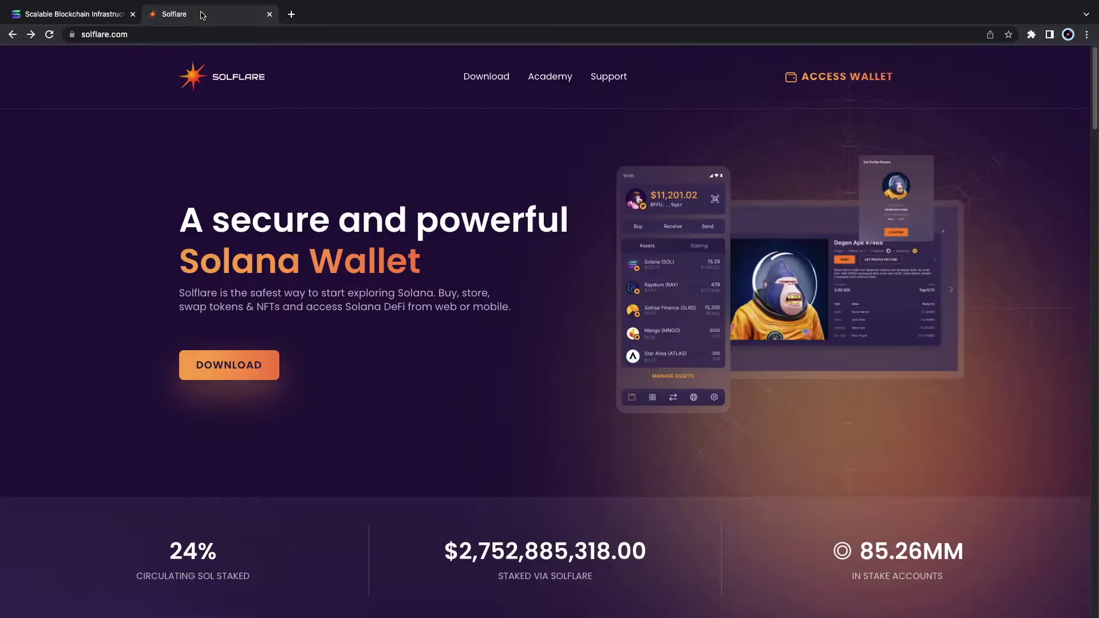
{"action": "left_click", "coordinate": [243, 364]}
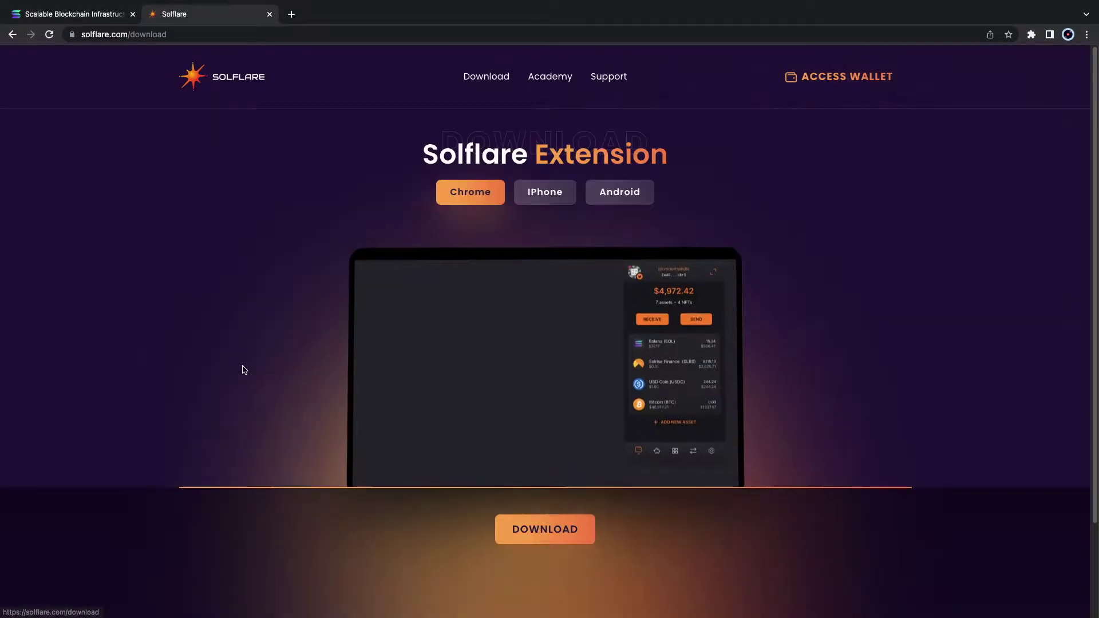
{"action": "left_click", "coordinate": [473, 196]}
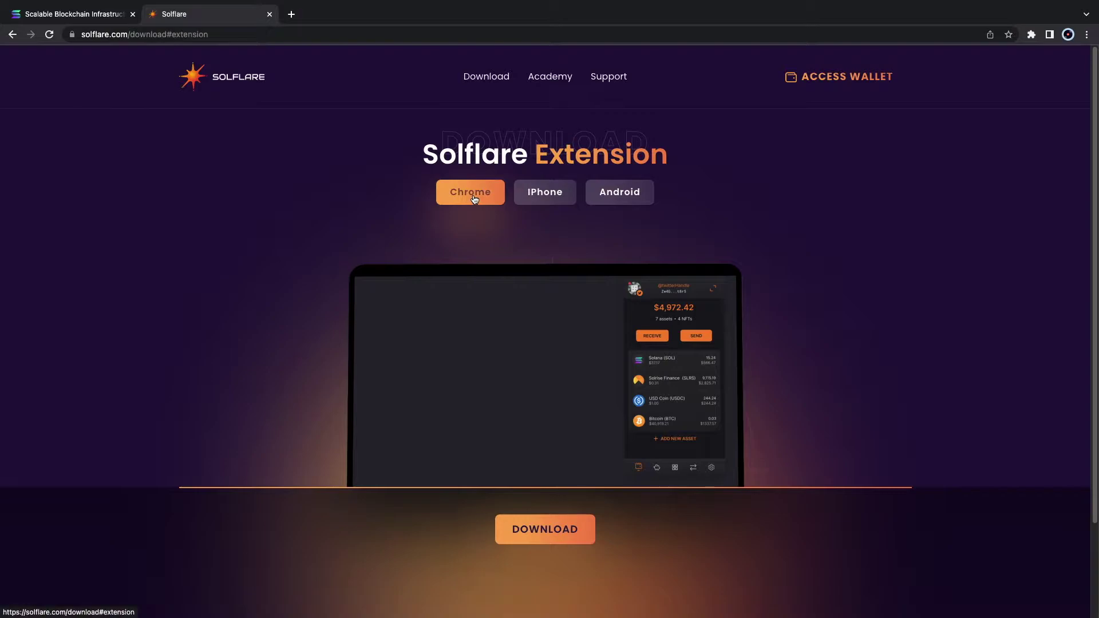
{"action": "left_click", "coordinate": [545, 533]}
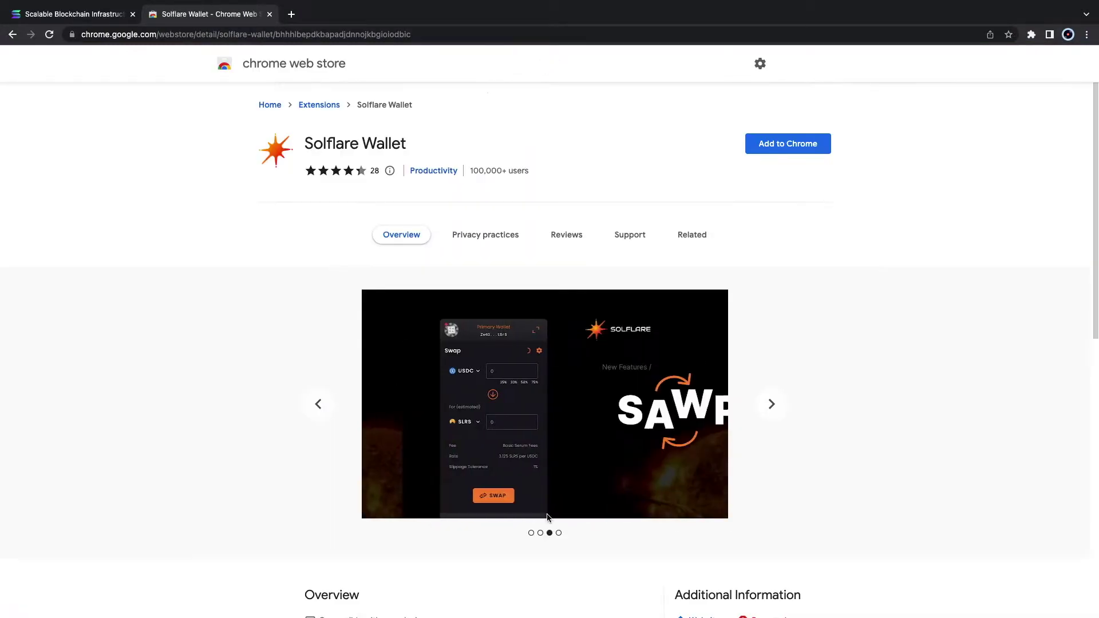
Step: Add Solflare Wallet to Chrome, pin it to the toolbar, and launch it
{"action": "left_click", "coordinate": [788, 150]}
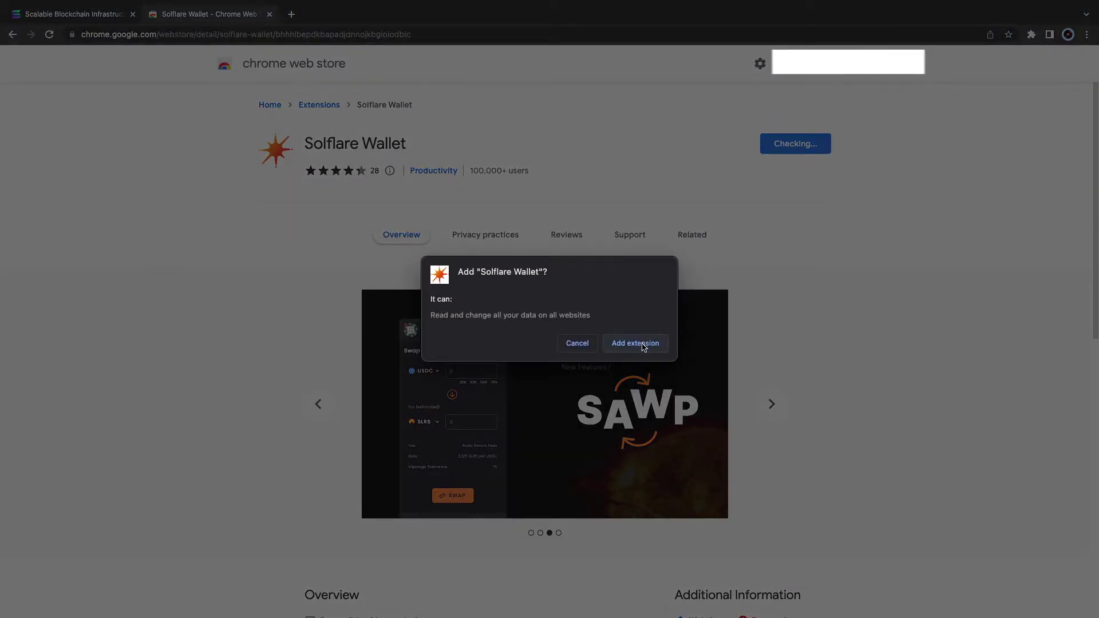
{"action": "left_click", "coordinate": [636, 344]}
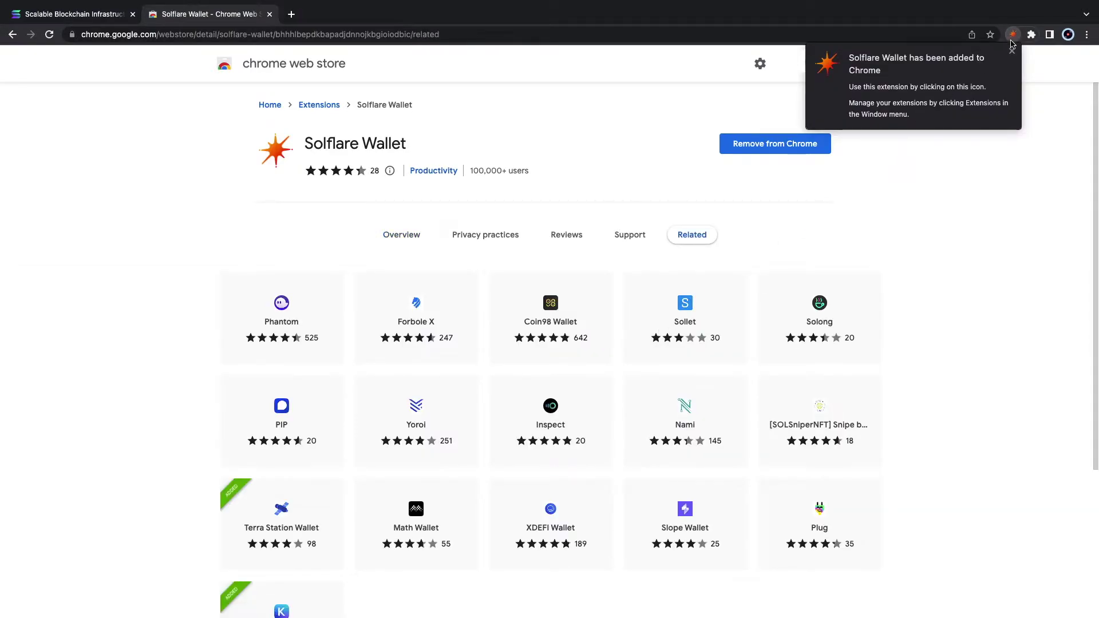
{"action": "left_click", "coordinate": [1032, 36]}
{"action": "left_click", "coordinate": [1005, 187]}
{"action": "left_click", "coordinate": [1032, 36]}
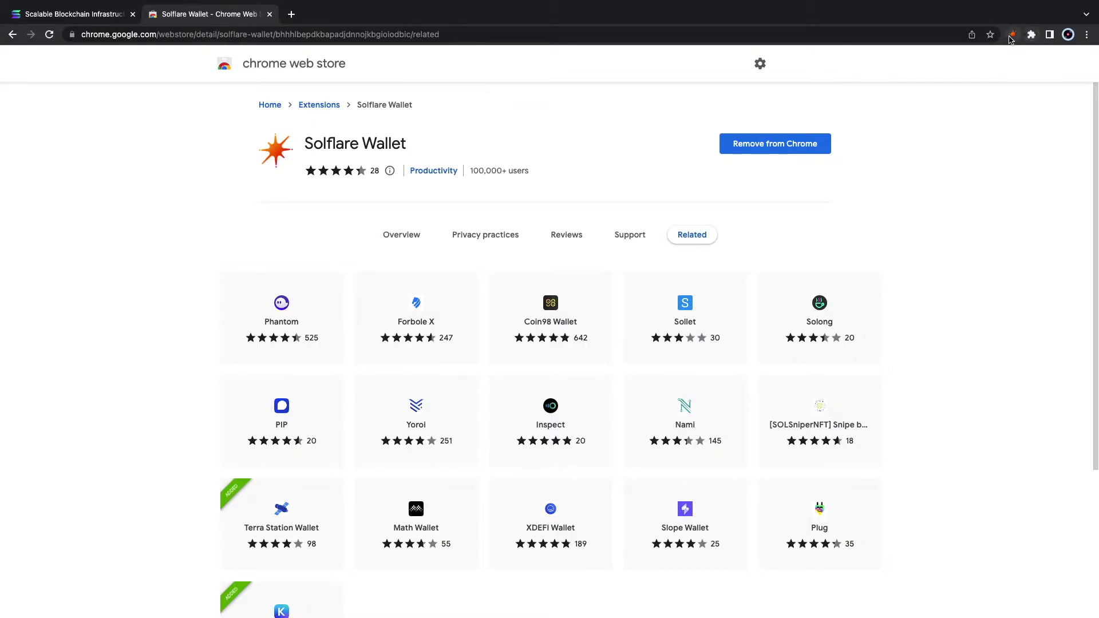
{"action": "left_click", "coordinate": [1012, 35]}
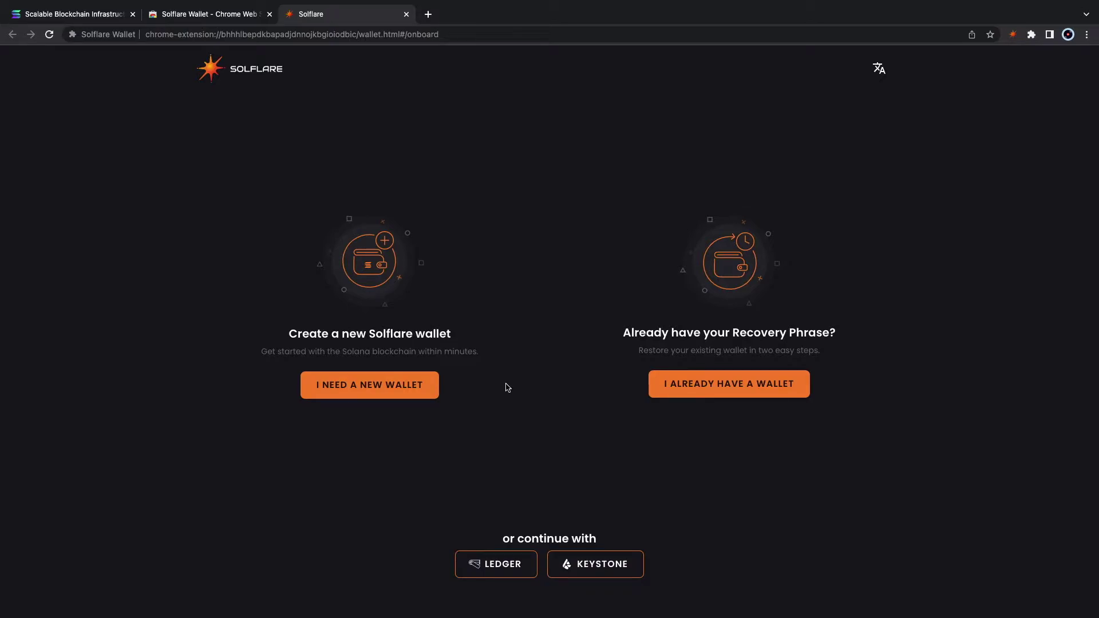
Step: Create a new wallet, pass the recovery phrase screen, and set a pasted passcode
{"action": "left_click", "coordinate": [411, 387]}
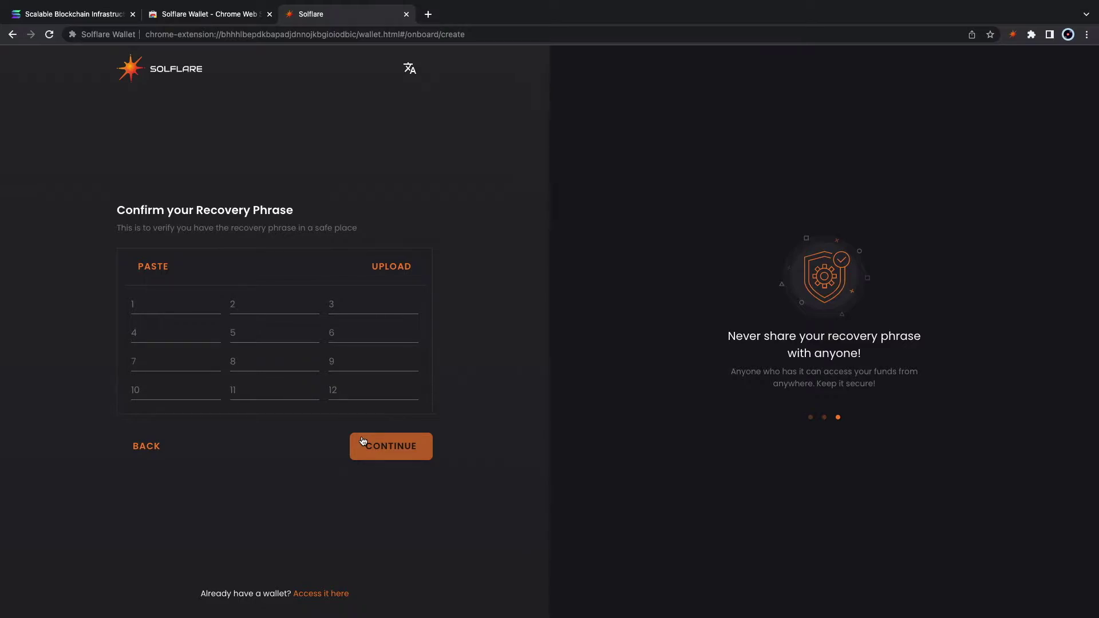
{"action": "left_click", "coordinate": [362, 440]}
{"action": "left_click", "coordinate": [182, 303]}
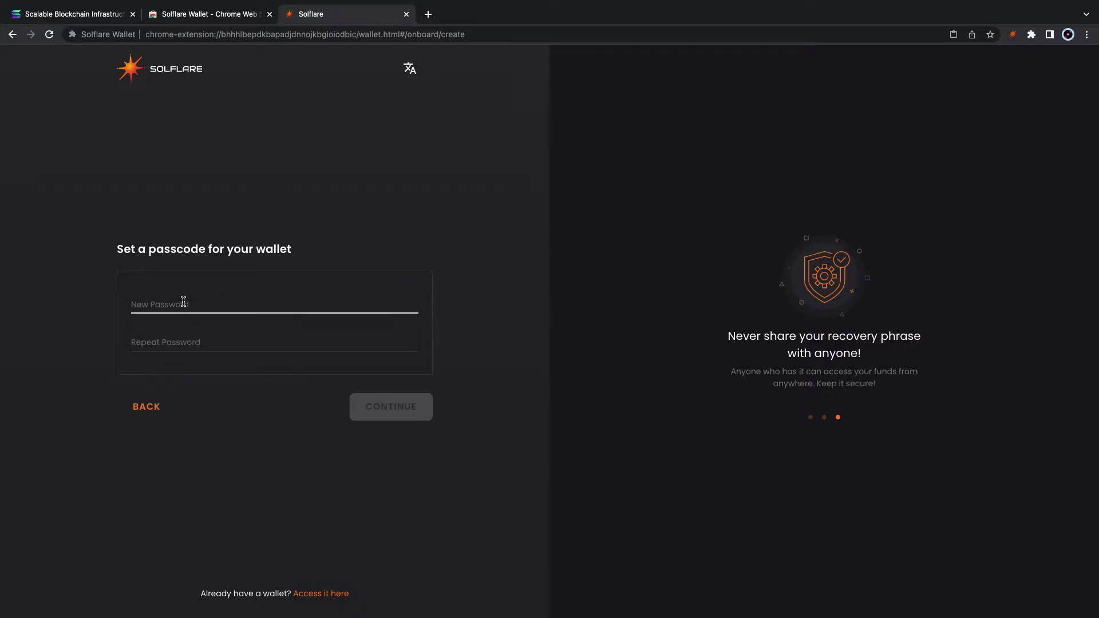
{"action": "key", "text": "ctrl+v"}
{"action": "key", "text": "Tab"}
{"action": "key", "text": "ctrl+v"}
{"action": "left_click", "coordinate": [416, 411]}
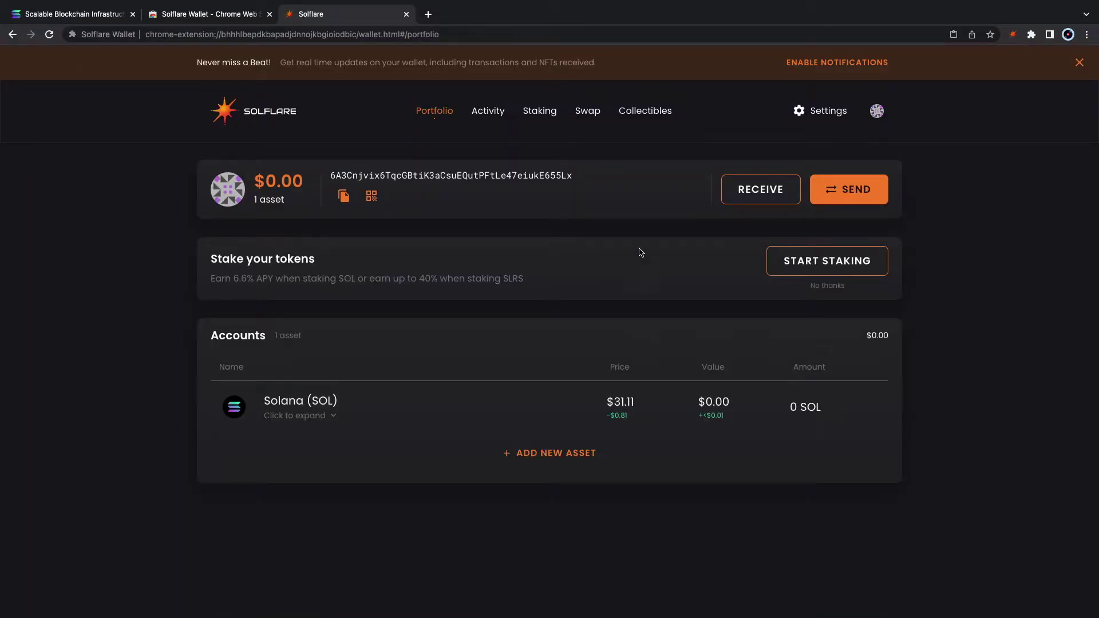
Step: Show the wallet's SOL receive address and copy it
{"action": "left_click", "coordinate": [752, 188]}
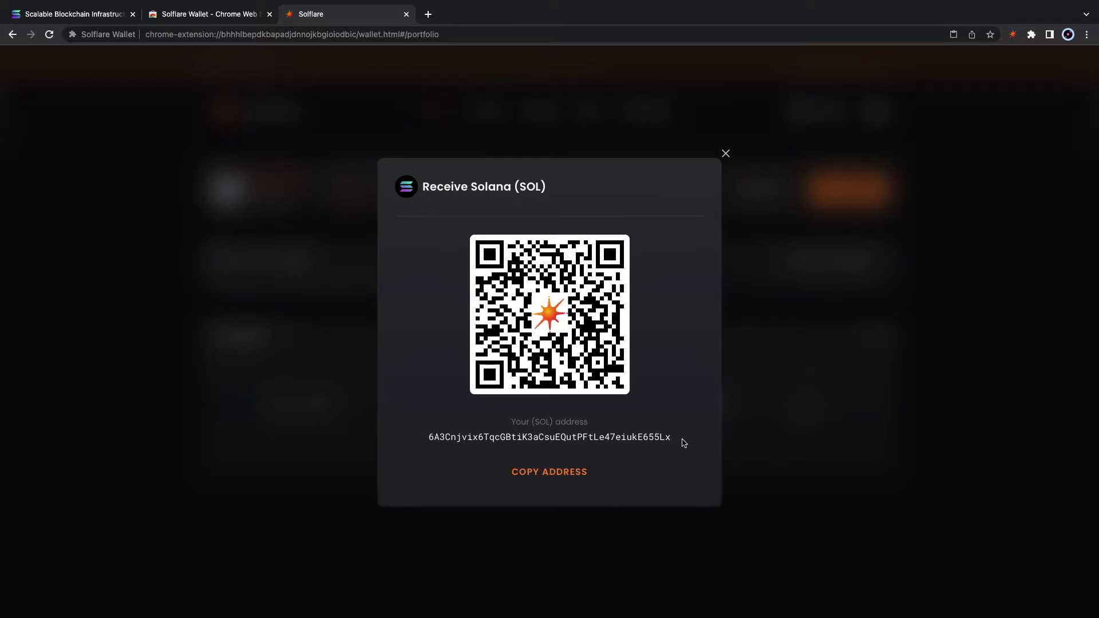
{"action": "left_click_drag", "start_coordinate": [677, 438], "coordinate": [429, 437]}
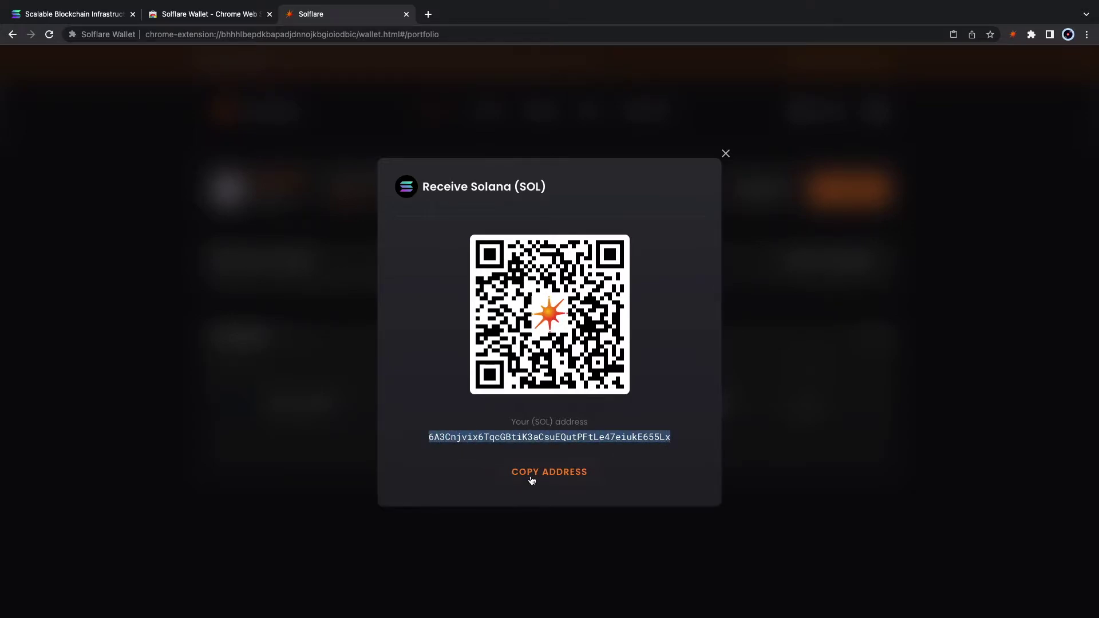
{"action": "left_click", "coordinate": [556, 480]}
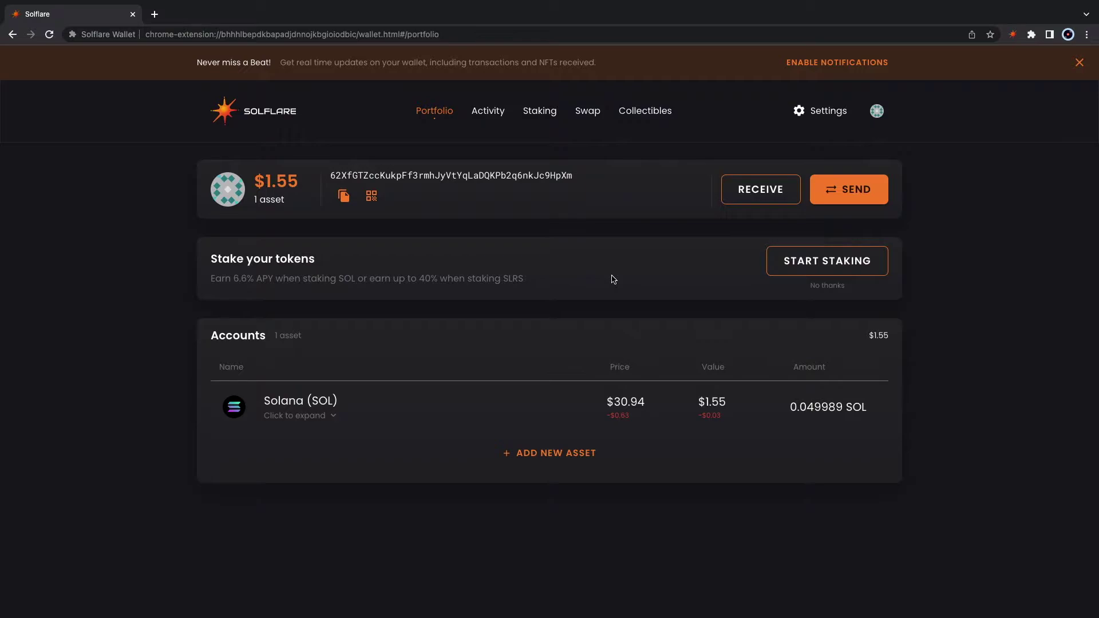
Step: Open Start Staking to reach the Liquid SOL Staking form with 0.049989 SOL available
{"action": "left_click", "coordinate": [864, 268]}
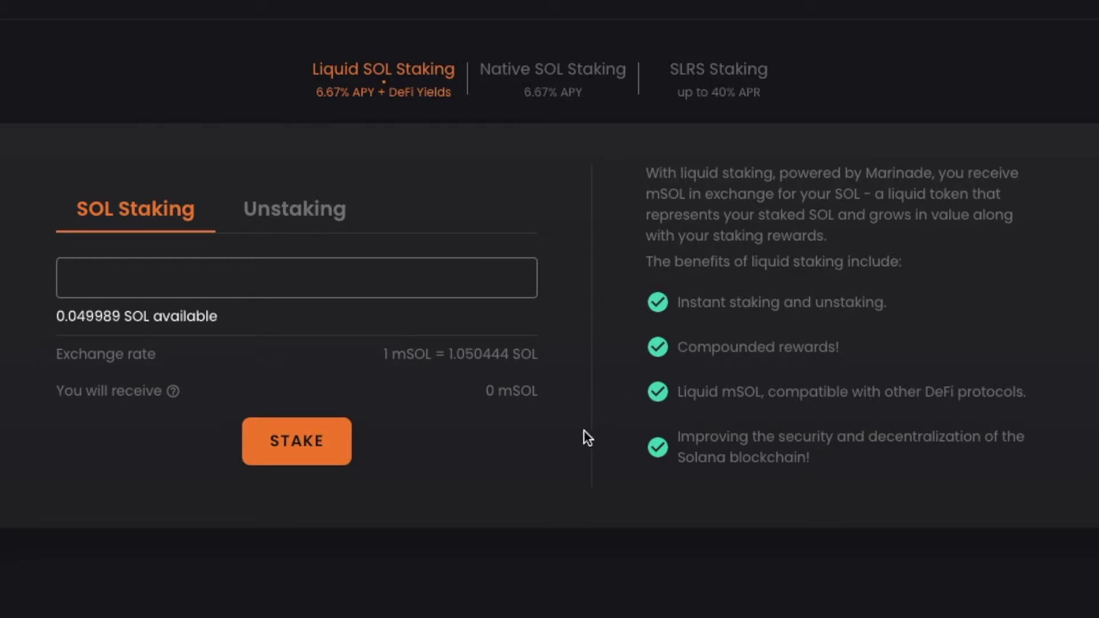
Step: Submit a .04 SOL liquid stake for 0.038079 mSOL and open Marinade's 'What is mSOL?' docs
{"action": "left_click", "coordinate": [233, 273]}
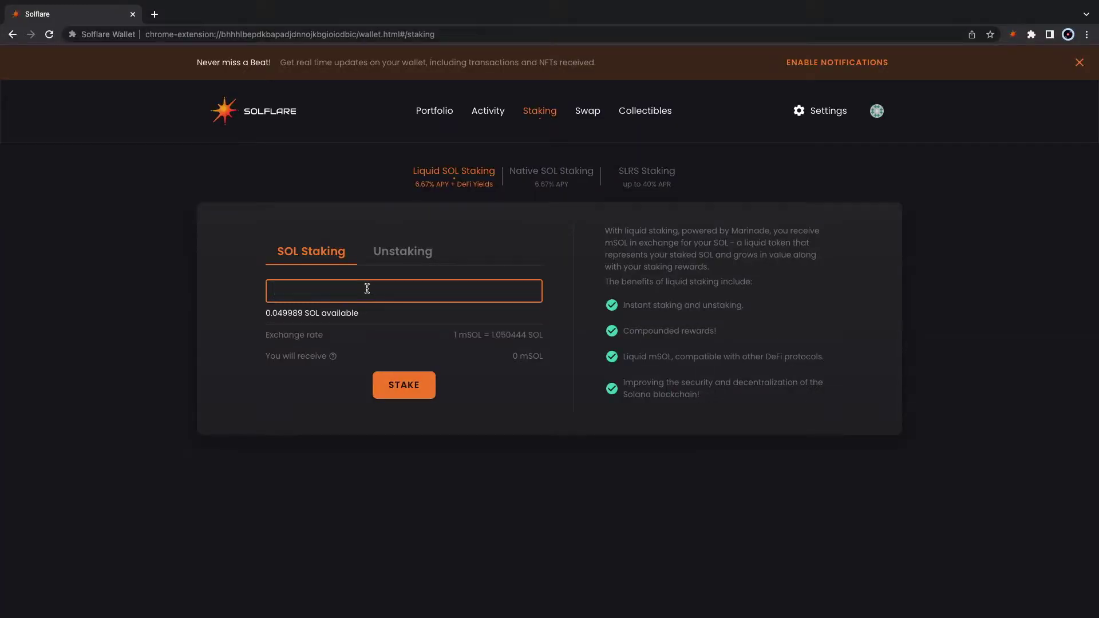
{"action": "type", "text": ".4"}
{"action": "key", "text": "BackSpace"}
{"action": "type", "text": "04"}
{"action": "left_click", "coordinate": [406, 384]}
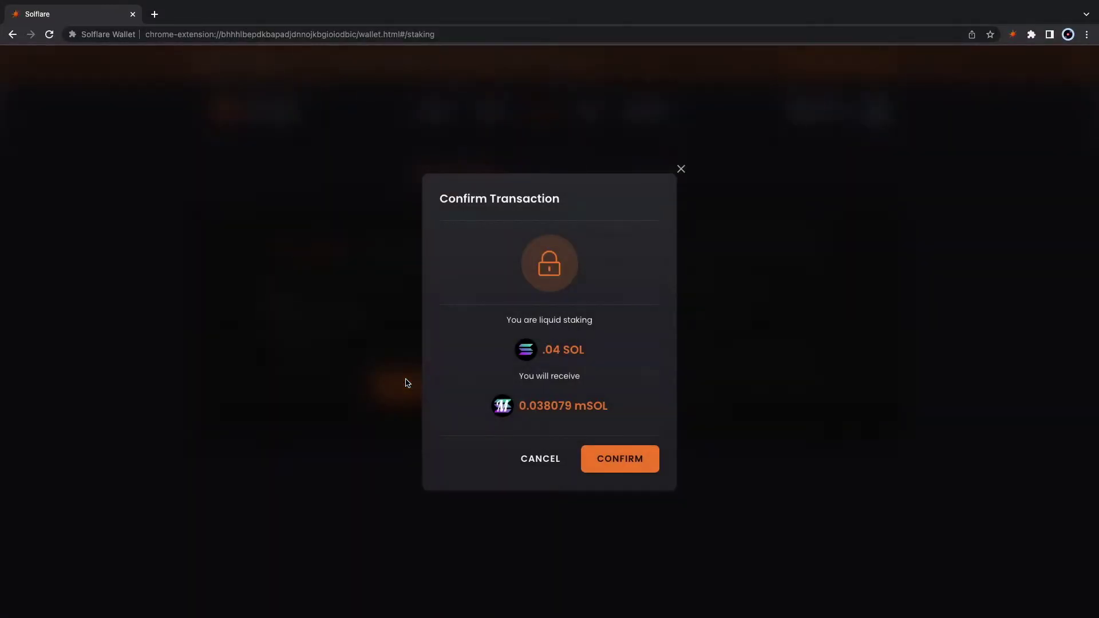
{"action": "left_click_drag", "start_coordinate": [605, 408], "coordinate": [517, 406]}
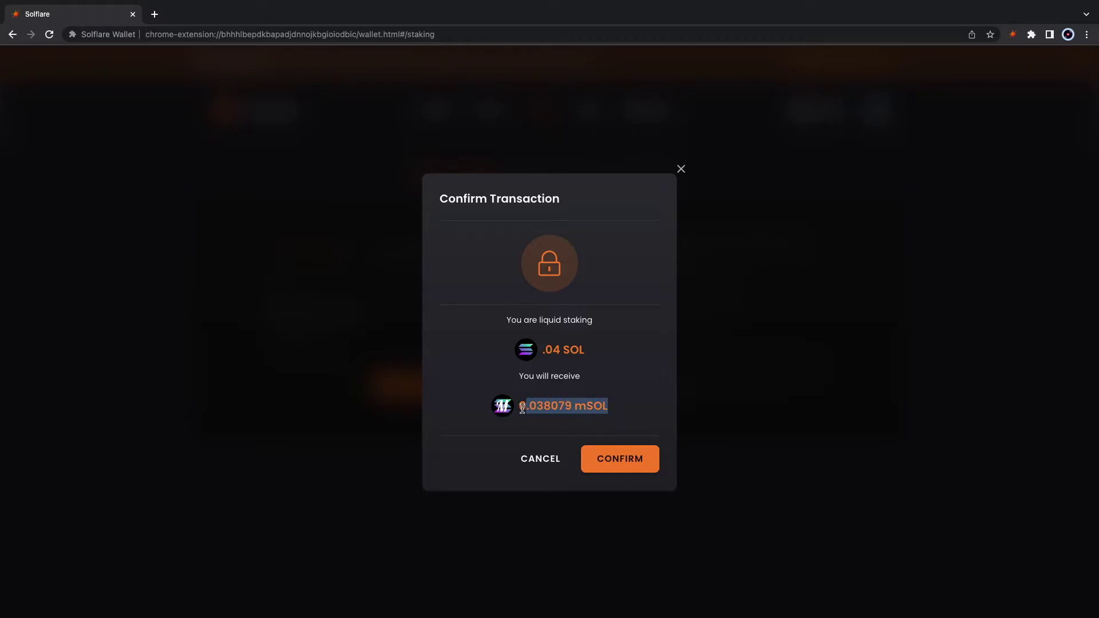
{"action": "left_click", "coordinate": [627, 407]}
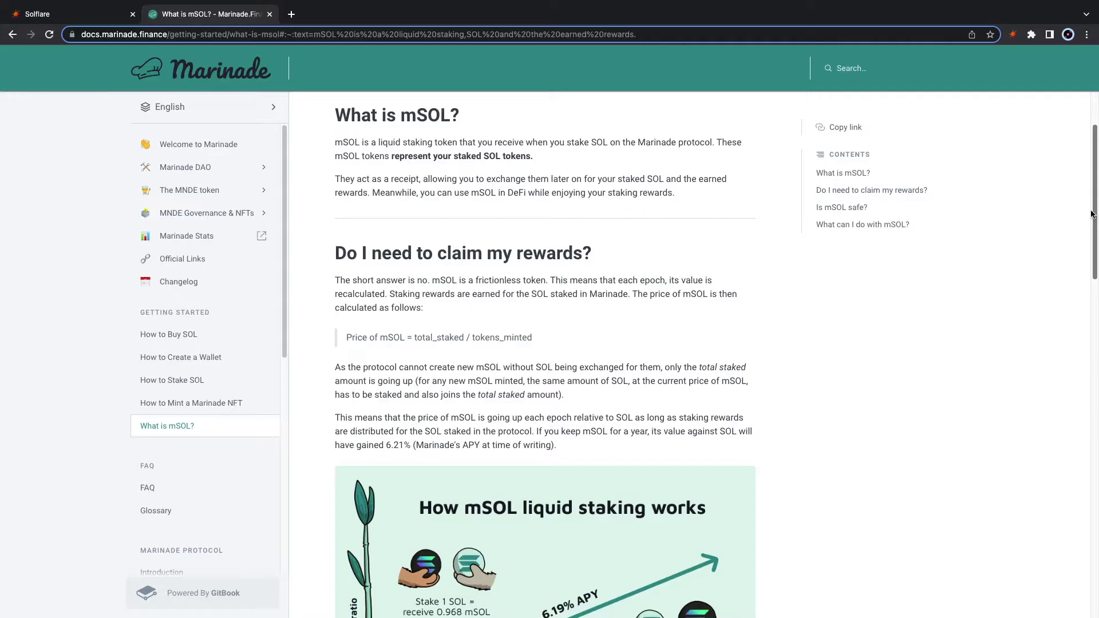
Step: Scroll through Marinade's 'What is mSOL?' explanation page
{"action": "left_click_drag", "start_coordinate": [1092, 214], "coordinate": [1074, 307]}
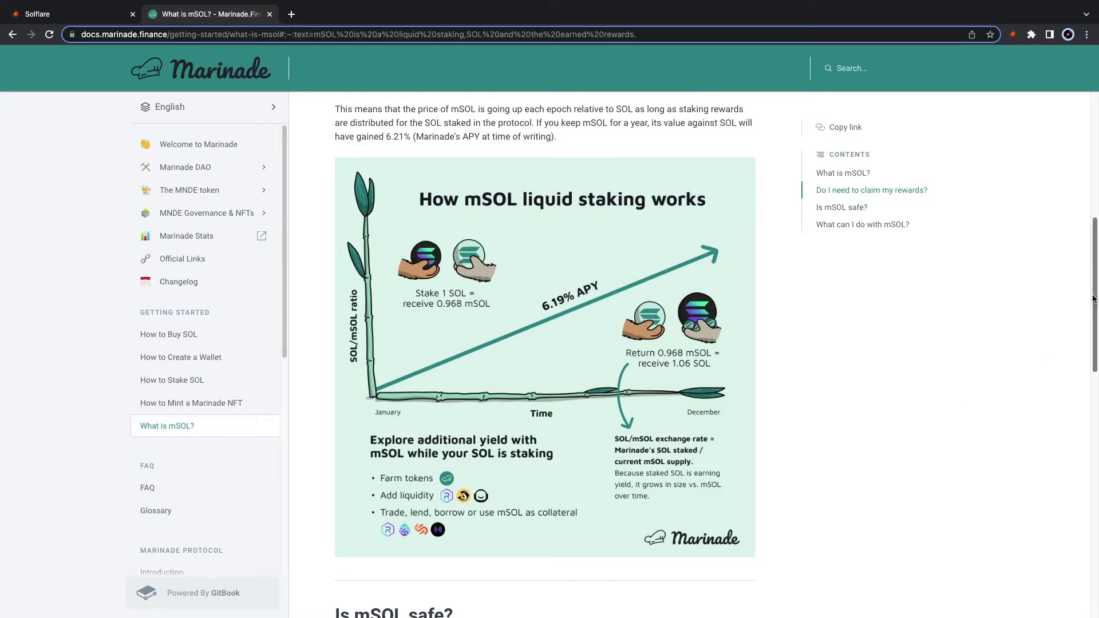
{"action": "left_click_drag", "start_coordinate": [1094, 300], "coordinate": [1094, 399]}
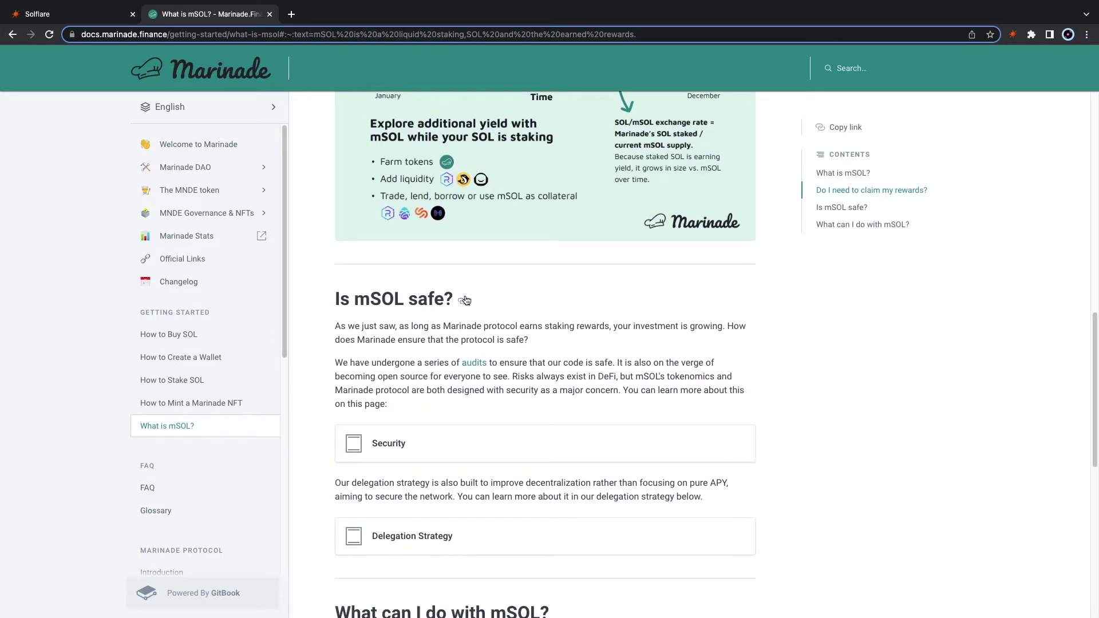
{"action": "left_click_drag", "start_coordinate": [473, 302], "coordinate": [334, 302]}
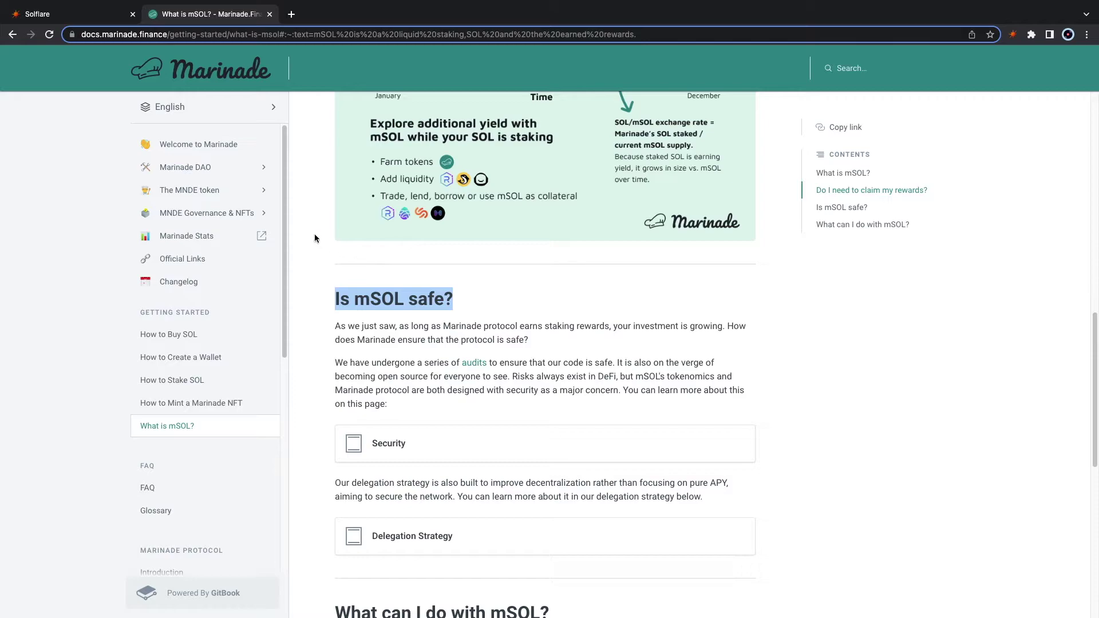
Step: Close the Marinade docs, cancel the liquid stake, and view Solrise Finance's SLRS Staking details
{"action": "left_click", "coordinate": [270, 15]}
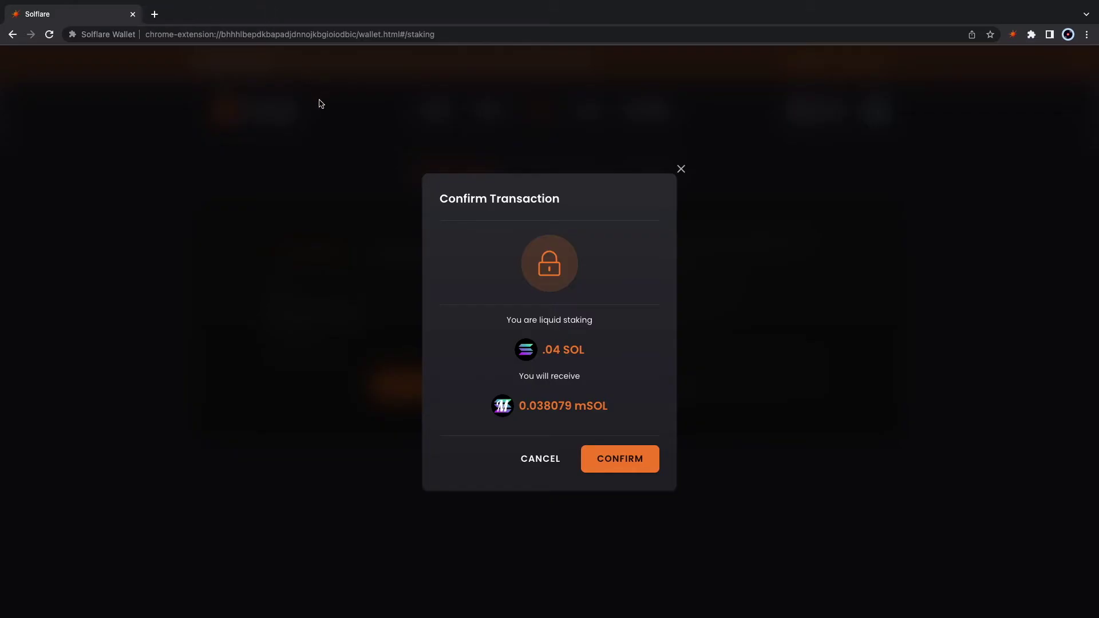
{"action": "left_click", "coordinate": [681, 169]}
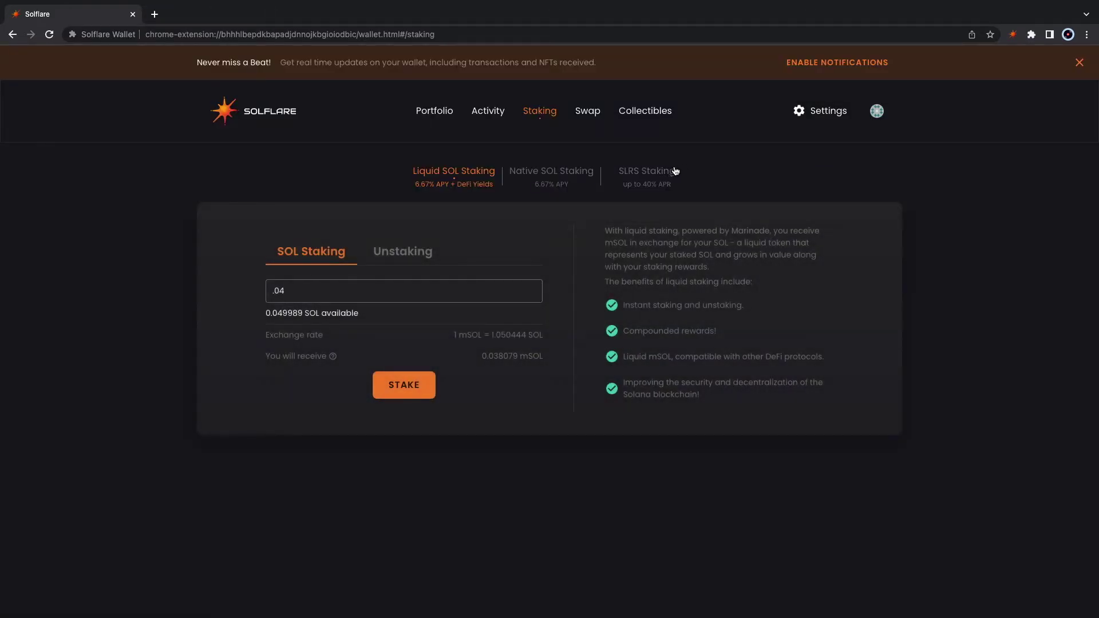
{"action": "left_click", "coordinate": [658, 180]}
{"action": "left_click_drag", "start_coordinate": [379, 221], "coordinate": [240, 225]}
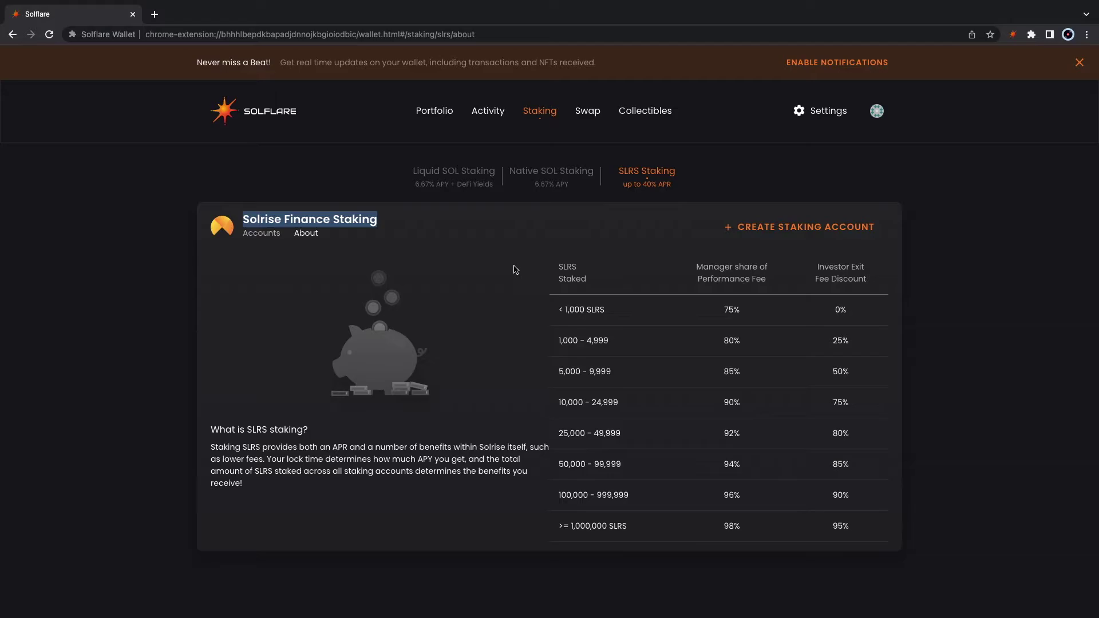
Step: In Native SOL Staking, fill the max balance and trim the amount to 0.04 SOL
{"action": "left_click", "coordinate": [548, 178]}
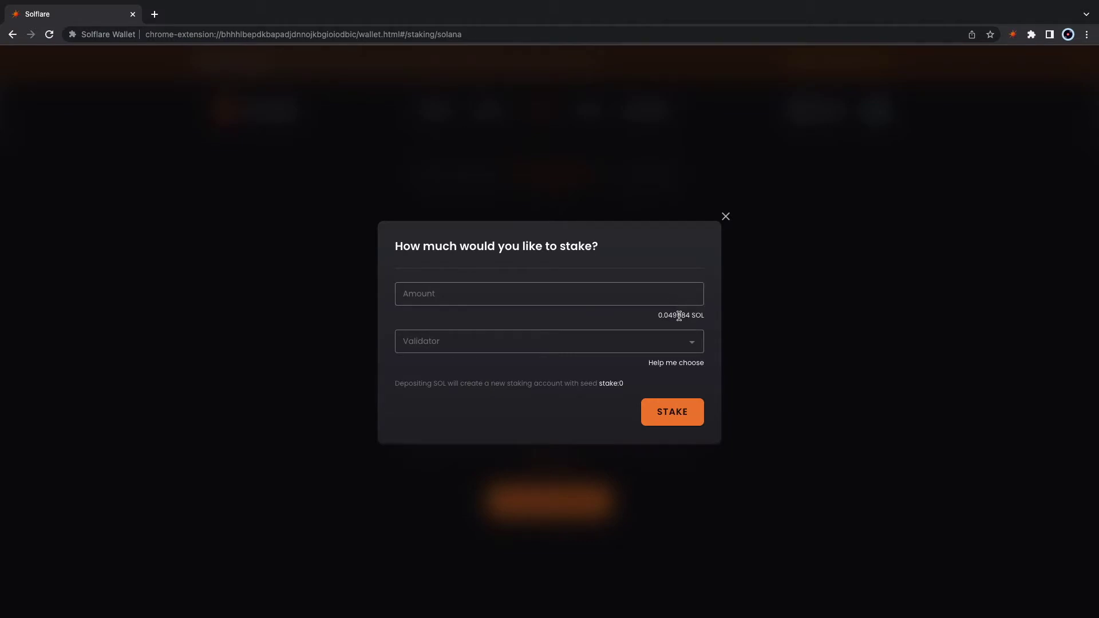
{"action": "left_click", "coordinate": [680, 314]}
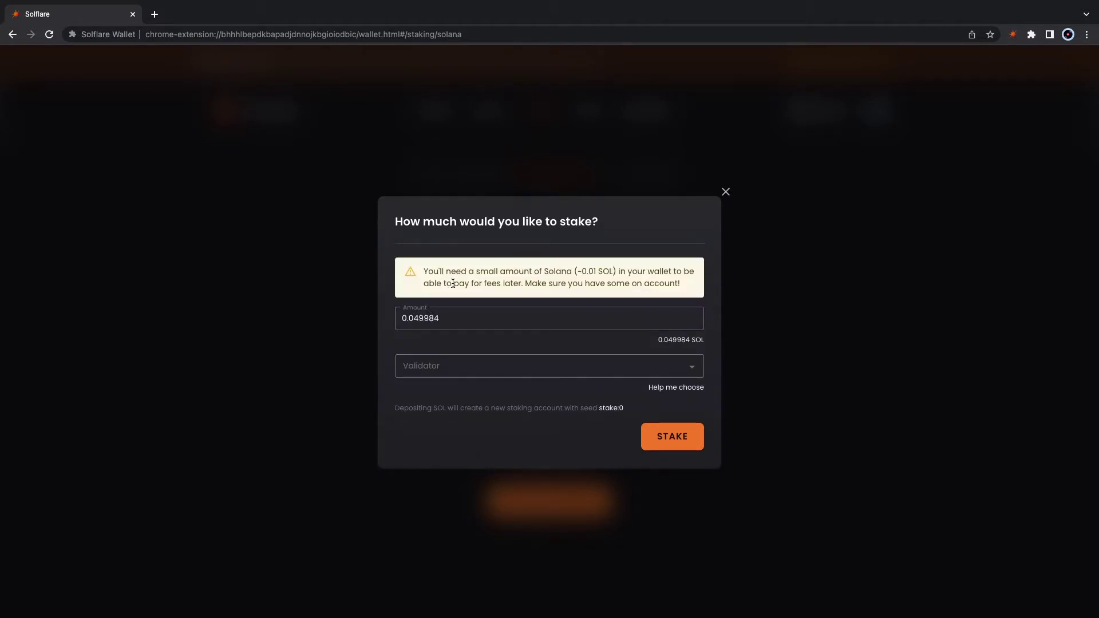
{"action": "left_click_drag", "start_coordinate": [454, 284], "coordinate": [521, 285]}
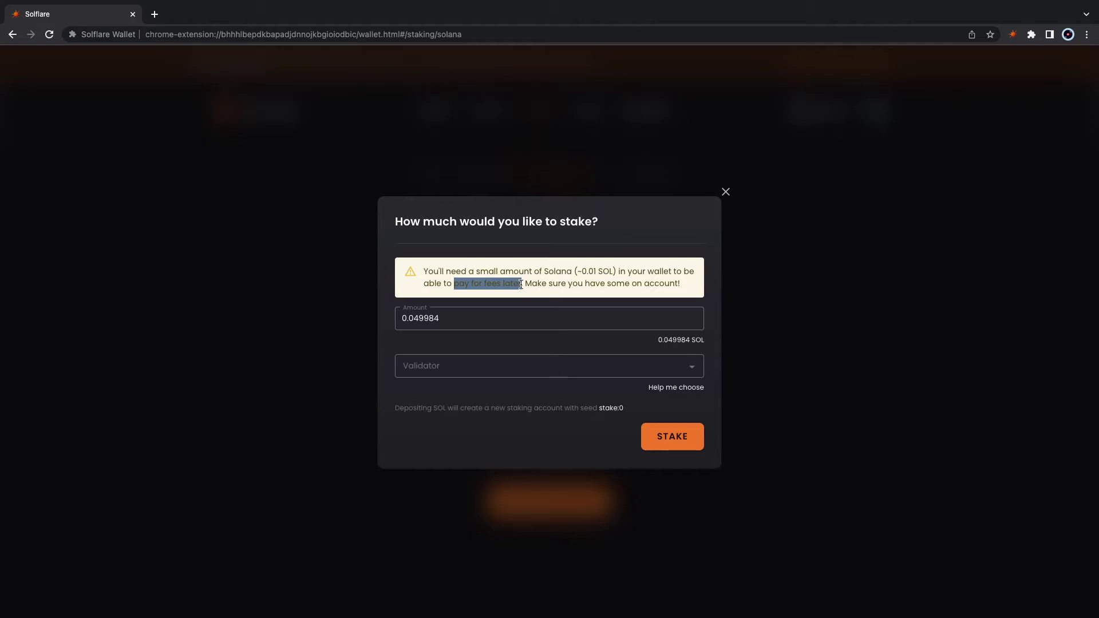
{"action": "left_click", "coordinate": [514, 301]}
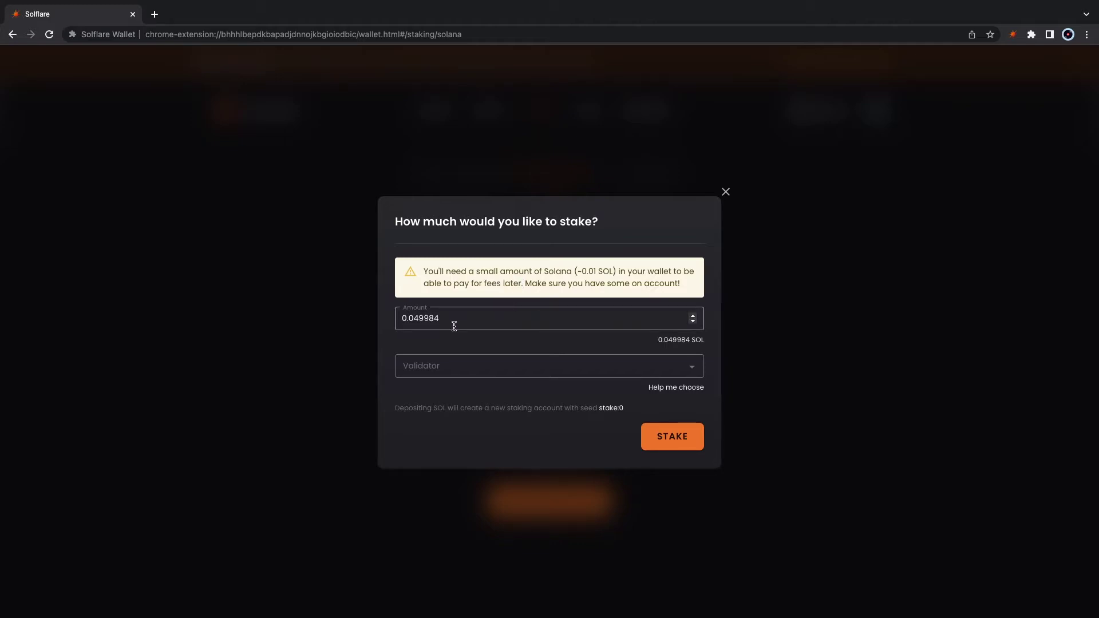
{"action": "left_click_drag", "start_coordinate": [419, 318], "coordinate": [464, 318]}
{"action": "key", "text": "BackSpace"}
{"action": "left_click", "coordinate": [466, 347]}
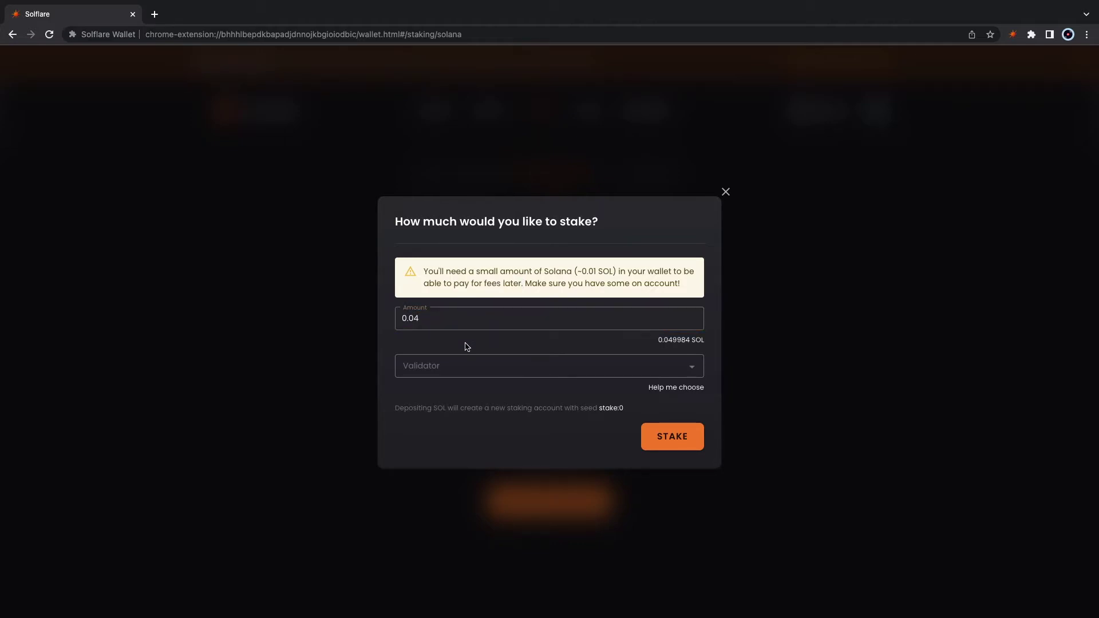
Step: Search for and pick the Stakin validator, then submit the 0.04 SOL stake
{"action": "left_click", "coordinate": [691, 372]}
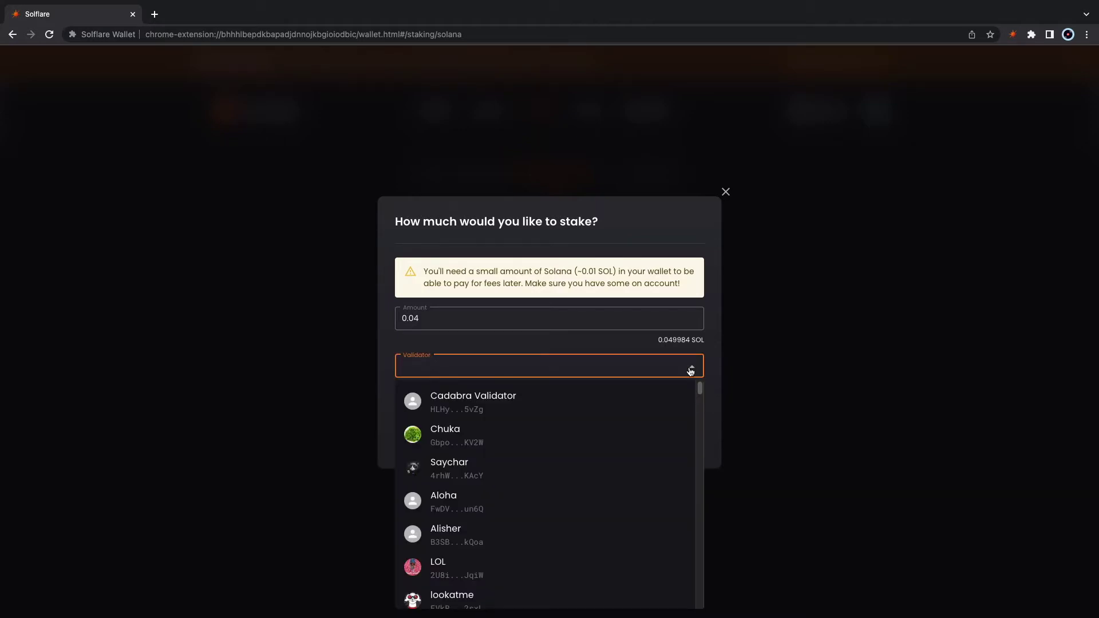
{"action": "type", "text": "sta"}
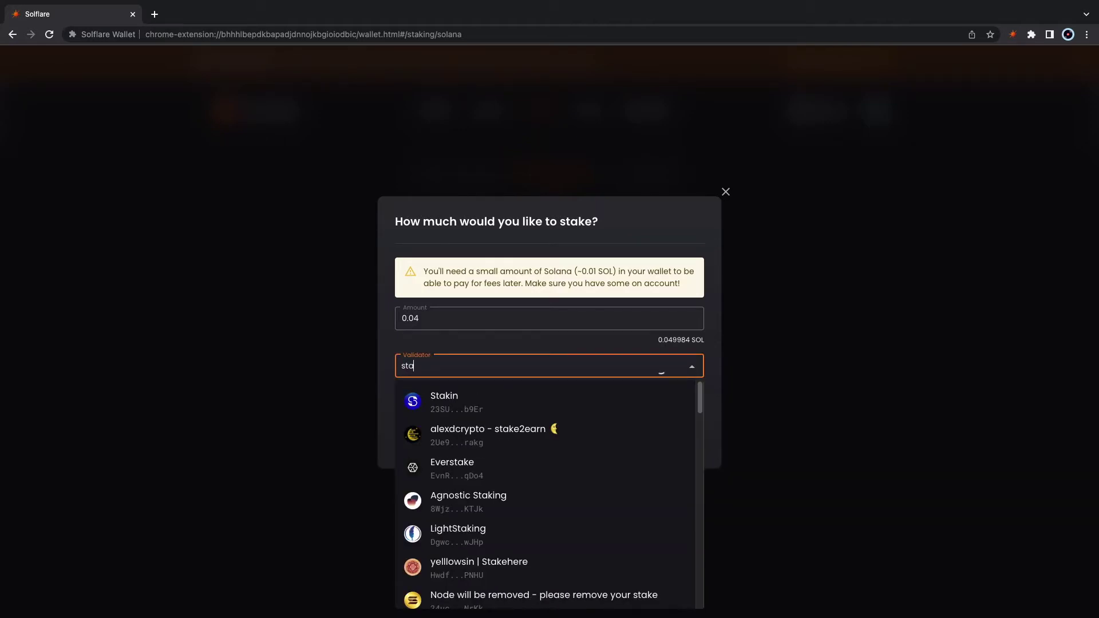
{"action": "type", "text": "kin"}
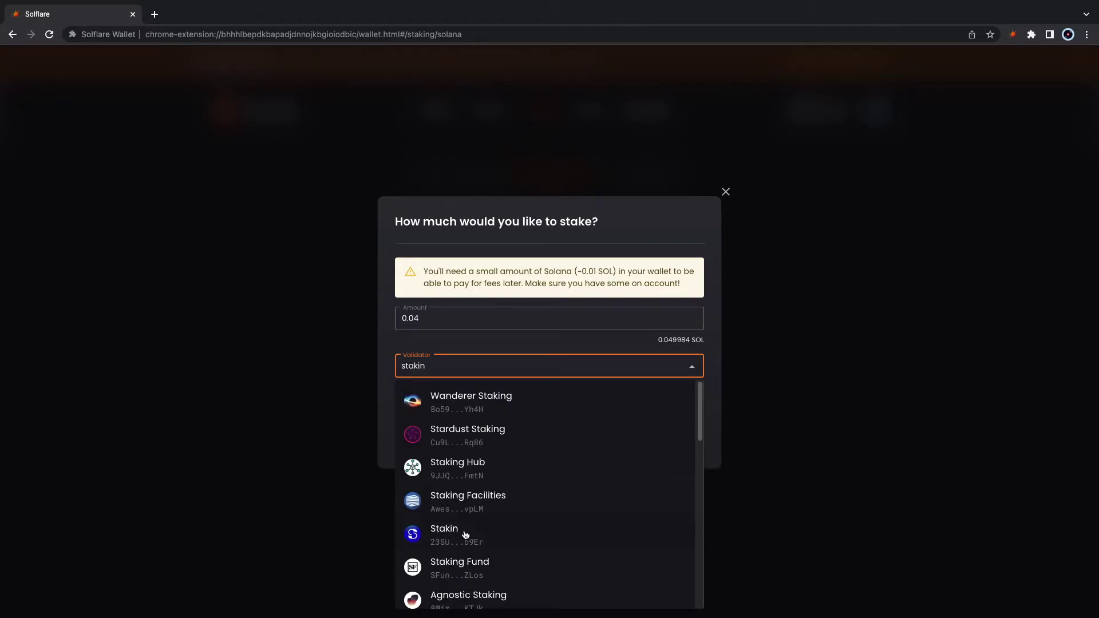
{"action": "left_click", "coordinate": [465, 534]}
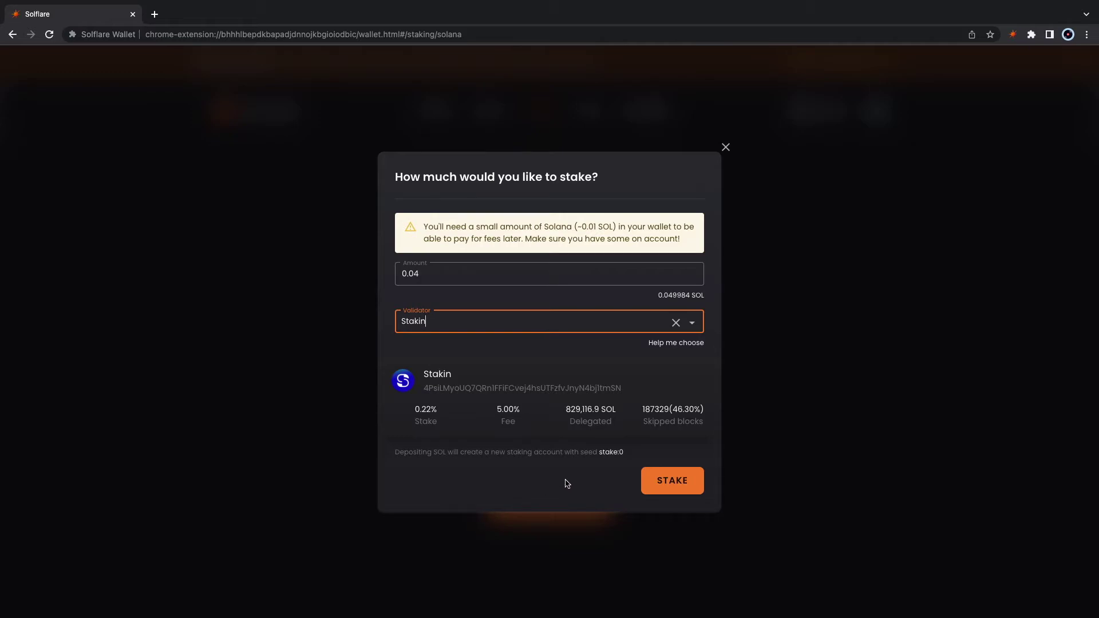
{"action": "left_click", "coordinate": [677, 489]}
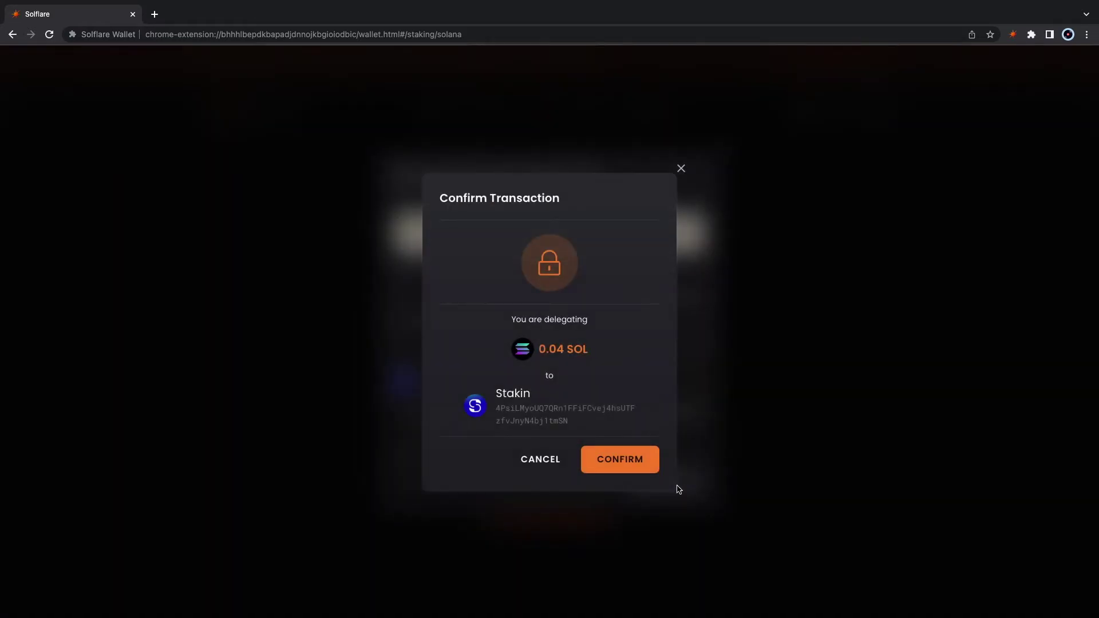
Step: Confirm the transaction delegating 0.04 SOL to the Stakin validator
{"action": "left_click", "coordinate": [621, 461]}
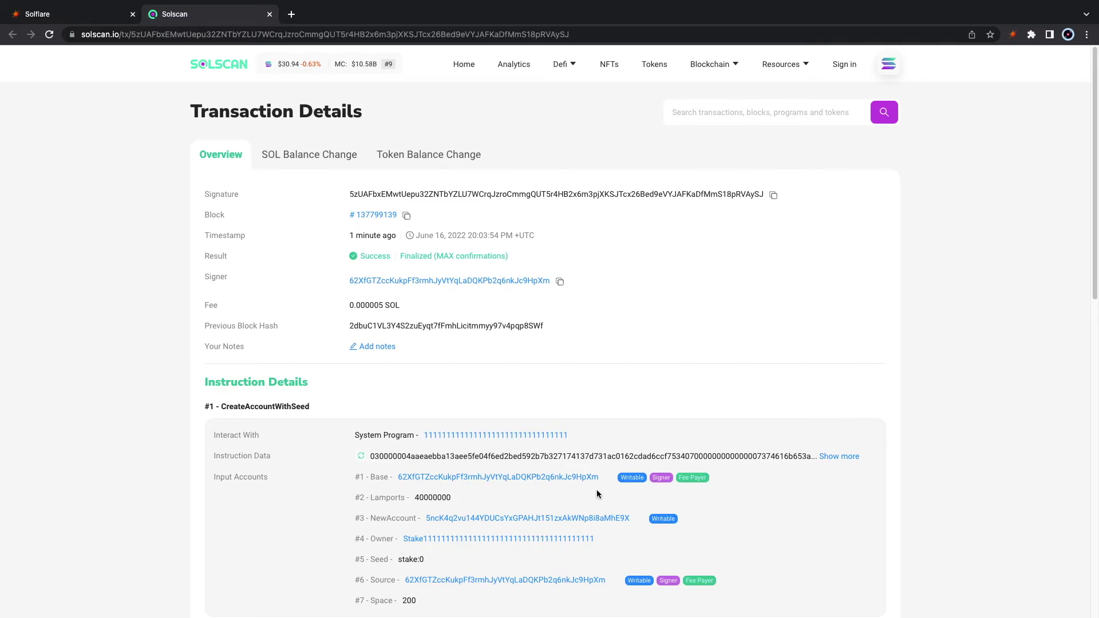
Step: Highlight the stake transaction's Success, Finalized result on Solscan
{"action": "triple_click", "coordinate": [389, 256]}
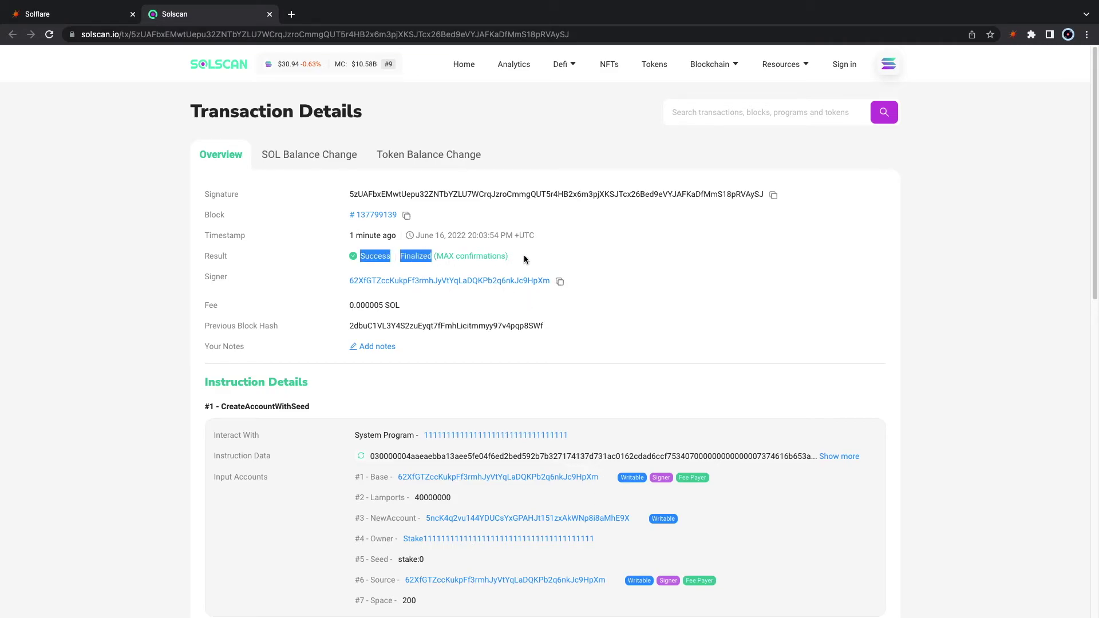
Step: Return to the Solflare portfolio and open the Native SOL Staking accounts list
{"action": "left_click", "coordinate": [68, 15]}
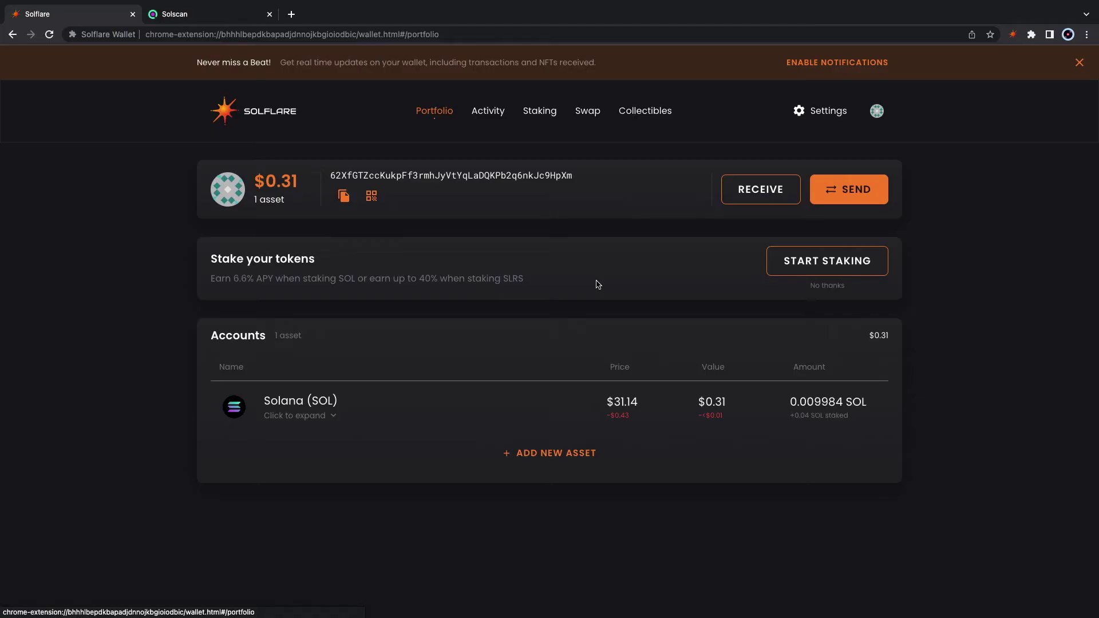
{"action": "left_click", "coordinate": [846, 275]}
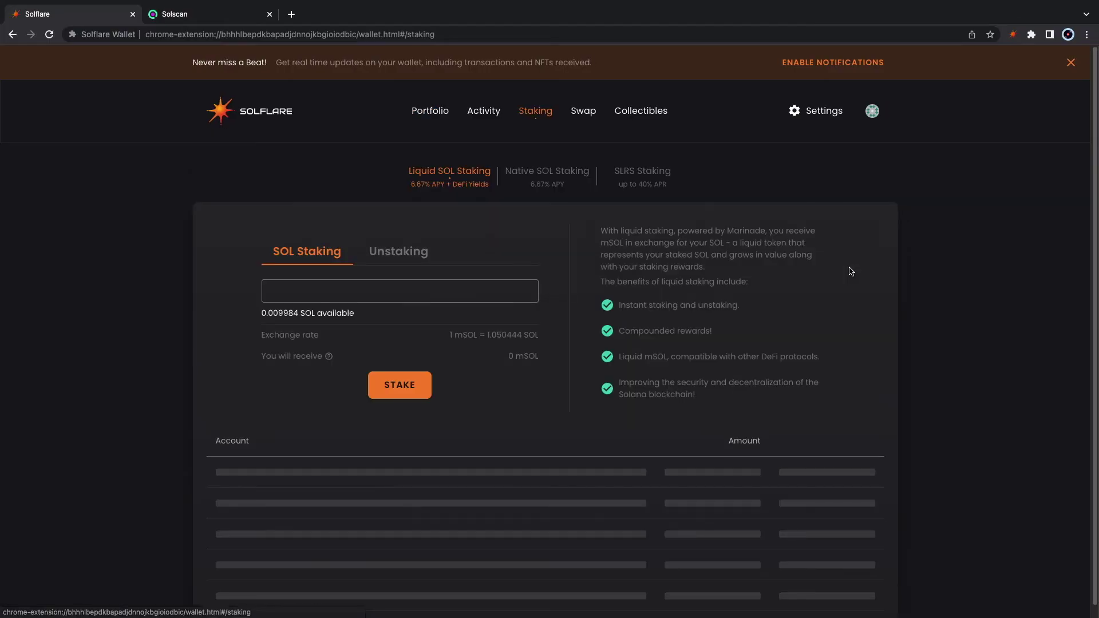
{"action": "left_click", "coordinate": [555, 182]}
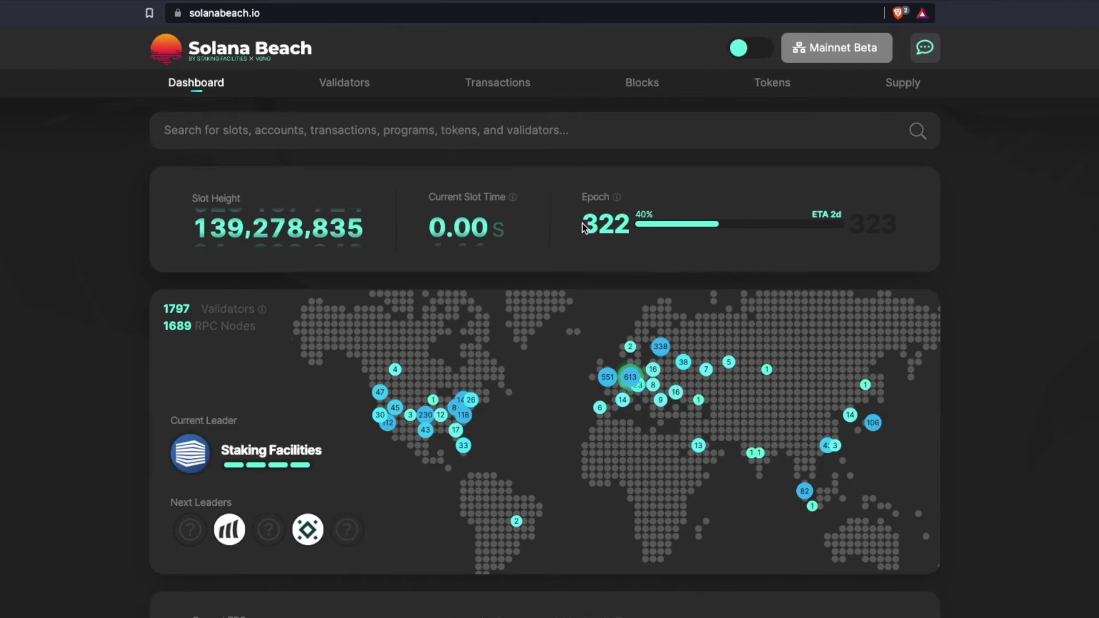
{"action": "left_click_drag", "start_coordinate": [582, 223], "coordinate": [919, 221]}
{"action": "left_click", "coordinate": [920, 221]}
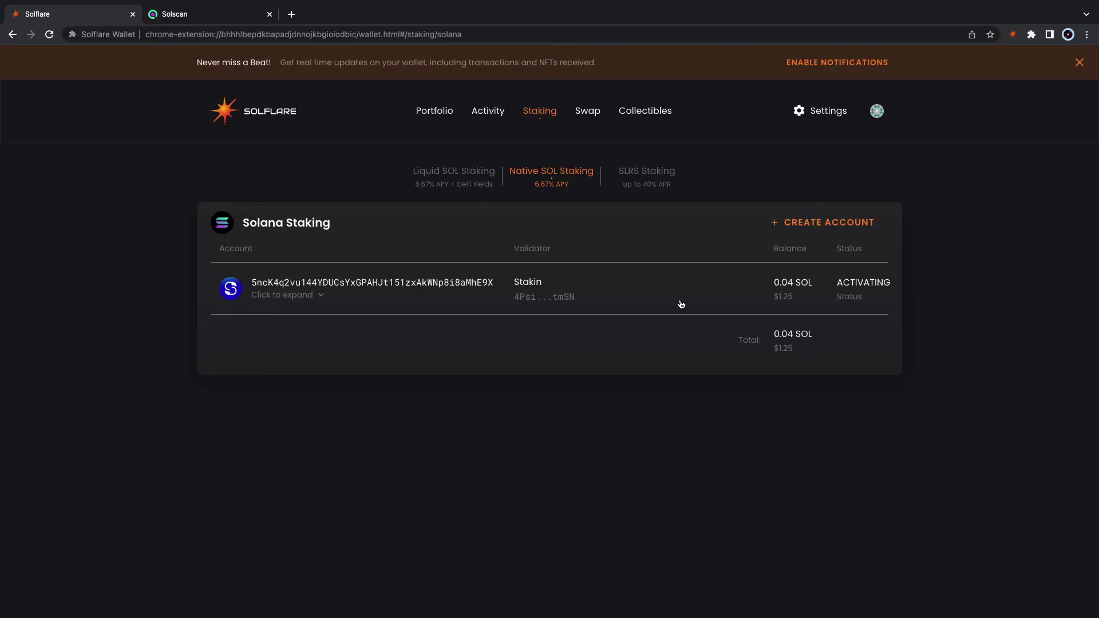
Step: Expand the Stakin stake account's details and start splitting its 0.04 SOL
{"action": "left_click", "coordinate": [719, 302]}
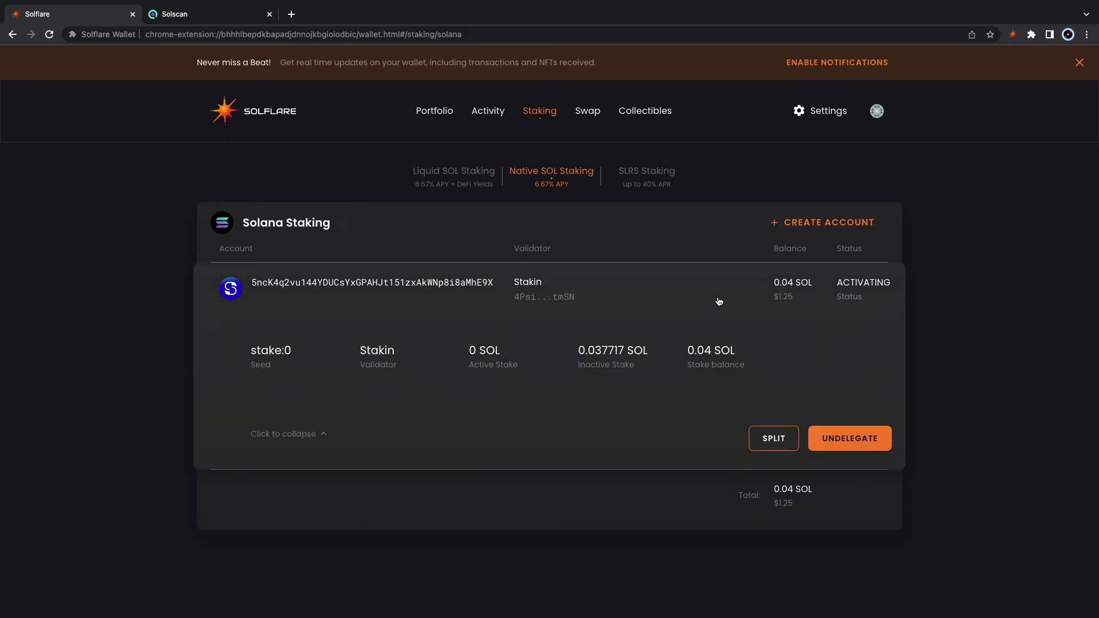
{"action": "left_click", "coordinate": [776, 448]}
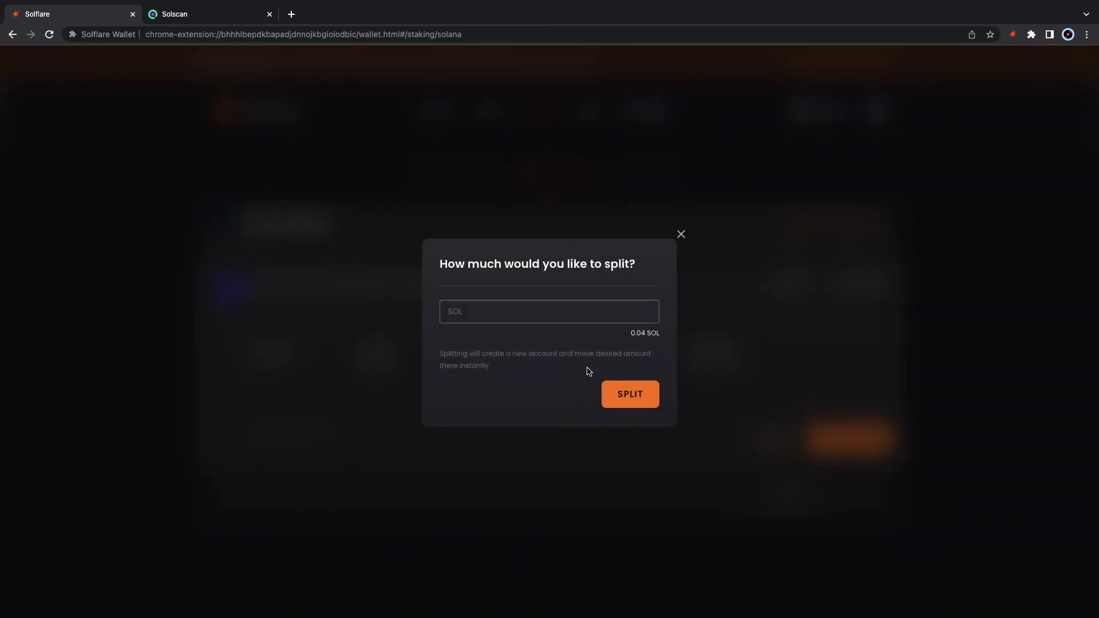
Step: Cancel the split and undelegate prompts, highlight ACTIVATING, and re-expand the Stakin stake account
{"action": "left_click", "coordinate": [680, 234]}
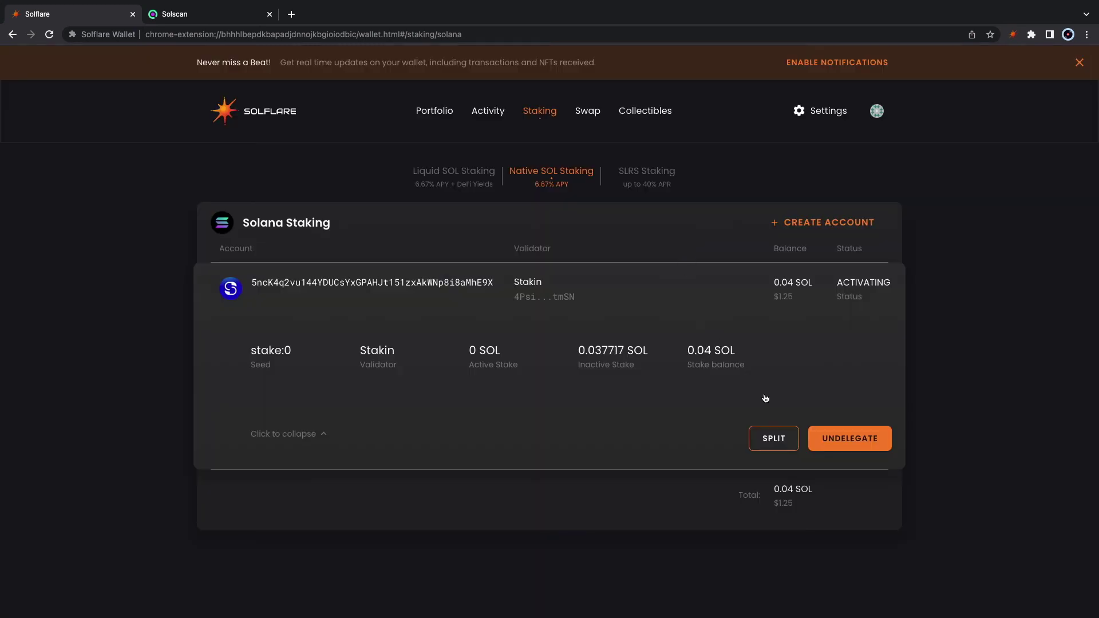
{"action": "left_click", "coordinate": [849, 439]}
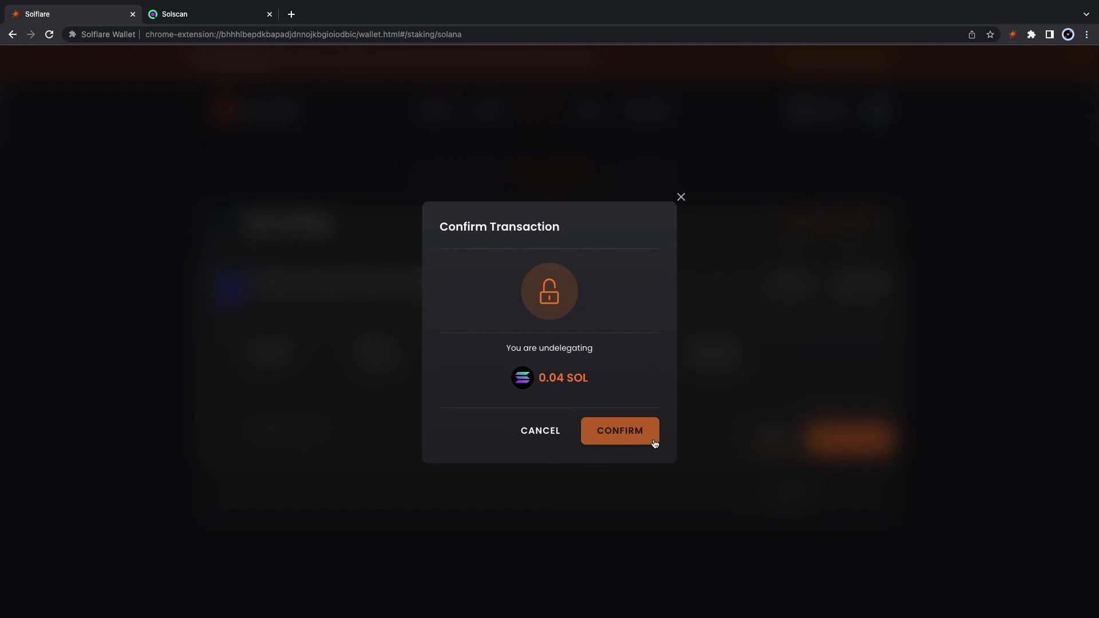
{"action": "left_click", "coordinate": [682, 197]}
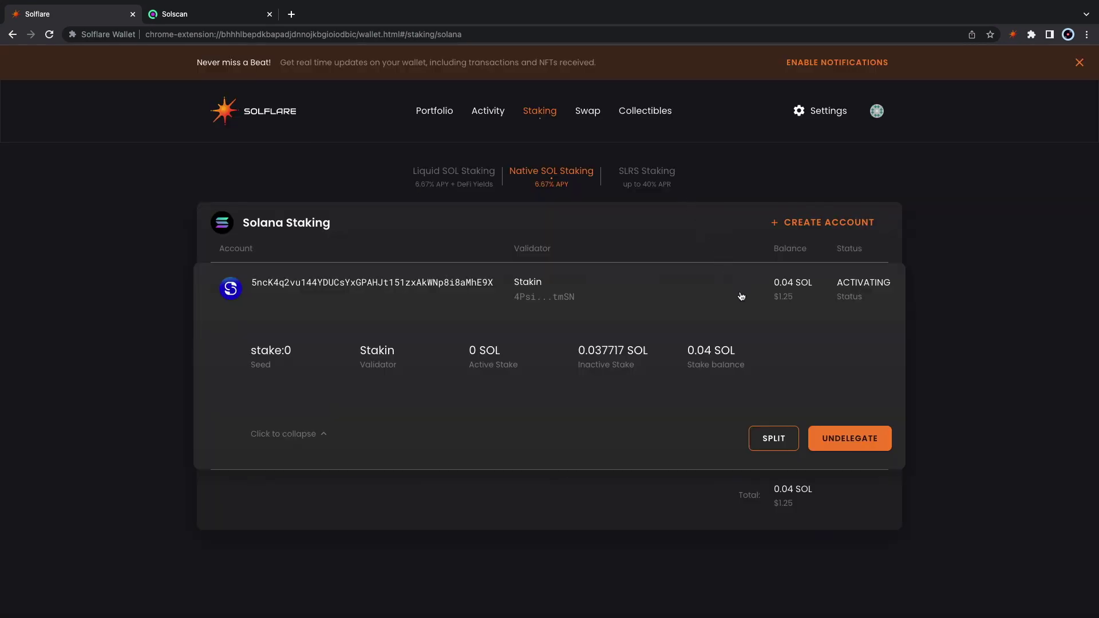
{"action": "left_click_drag", "start_coordinate": [894, 284], "coordinate": [849, 293]}
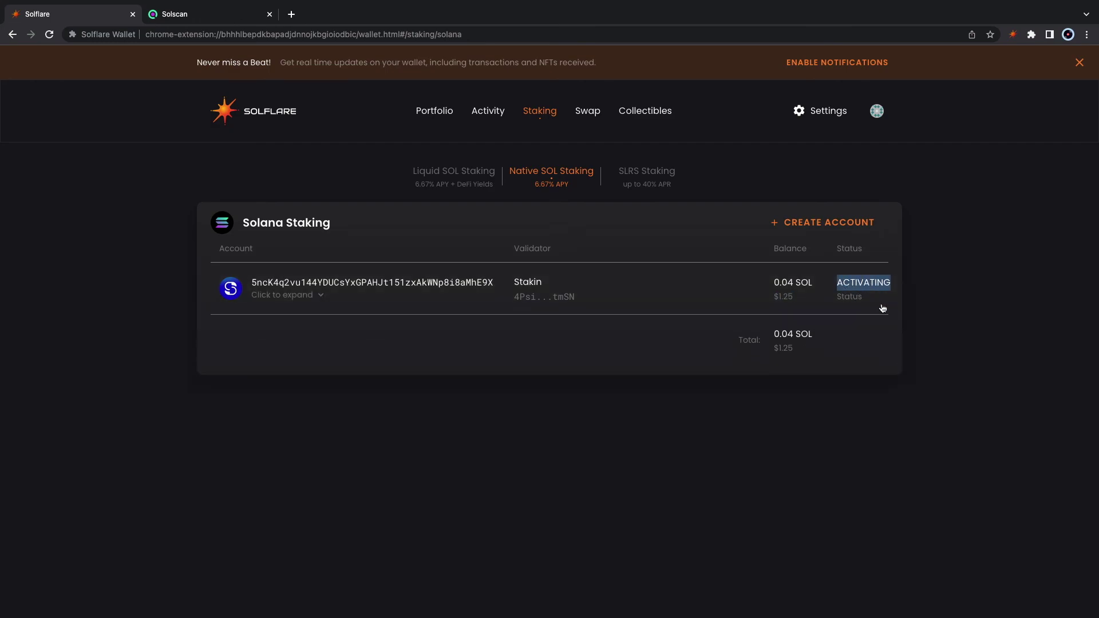
{"action": "left_click", "coordinate": [885, 304]}
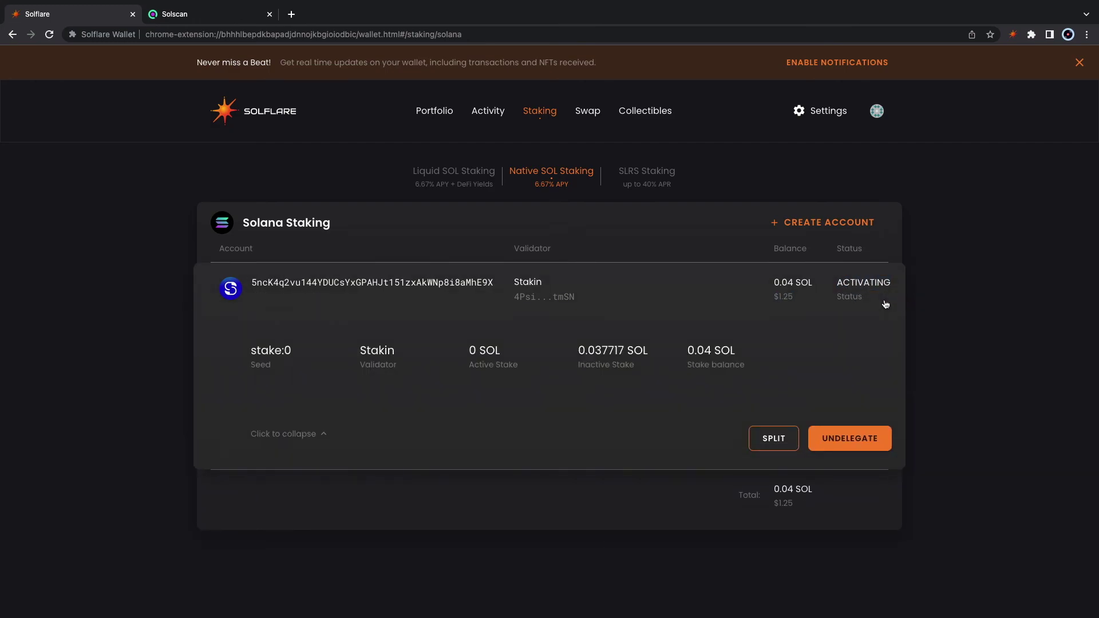